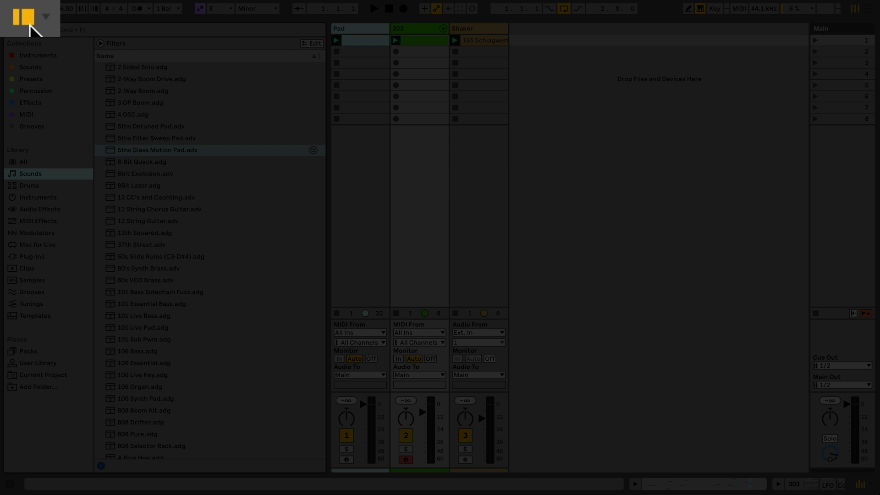
- Hide and reshow the browser, narrow it from its right edge, then widen the library sidebar
click(13, 10)
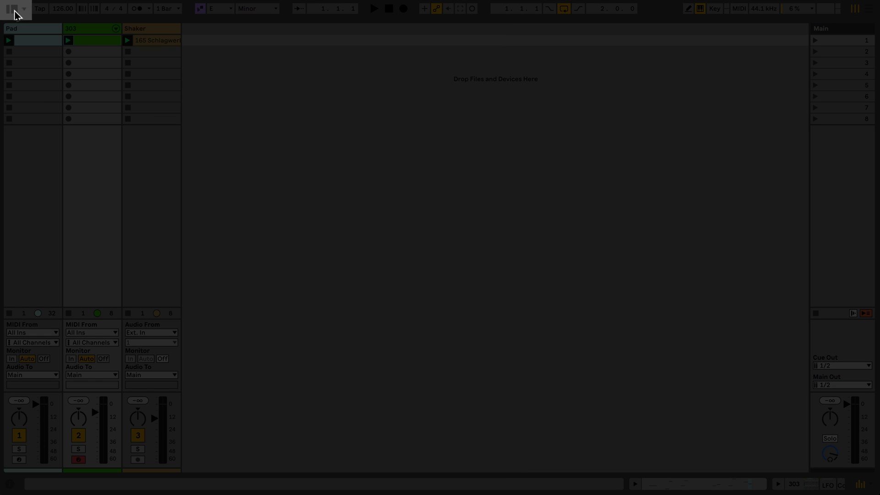
click(12, 10)
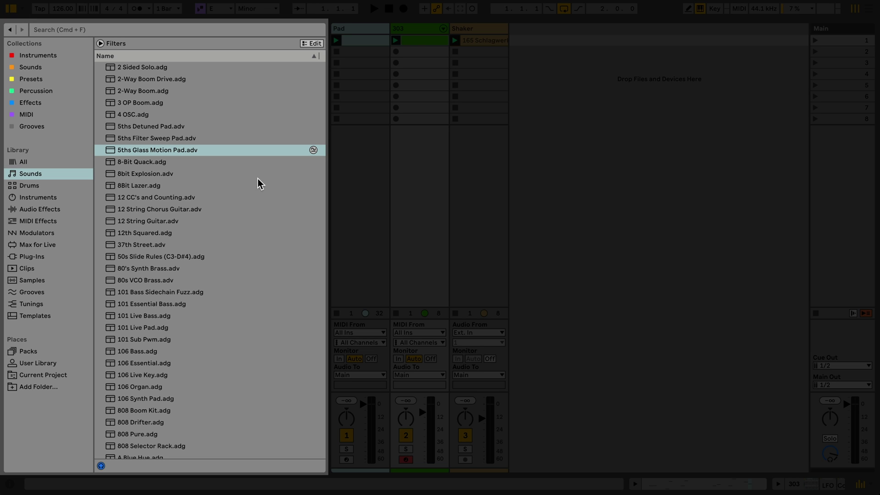
drag(330, 201, 293, 199)
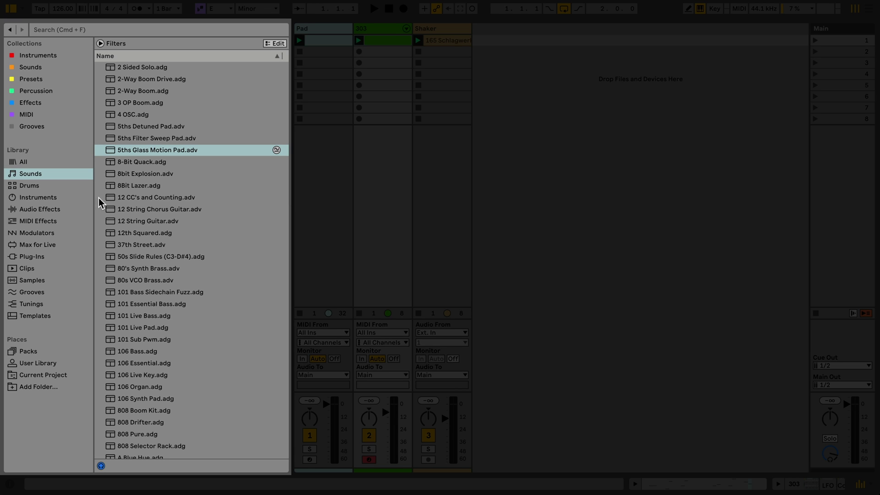
mouse_move(94, 198)
mouse_down()
mouse_move(110, 198)
mouse_move(91, 197)
mouse_up()
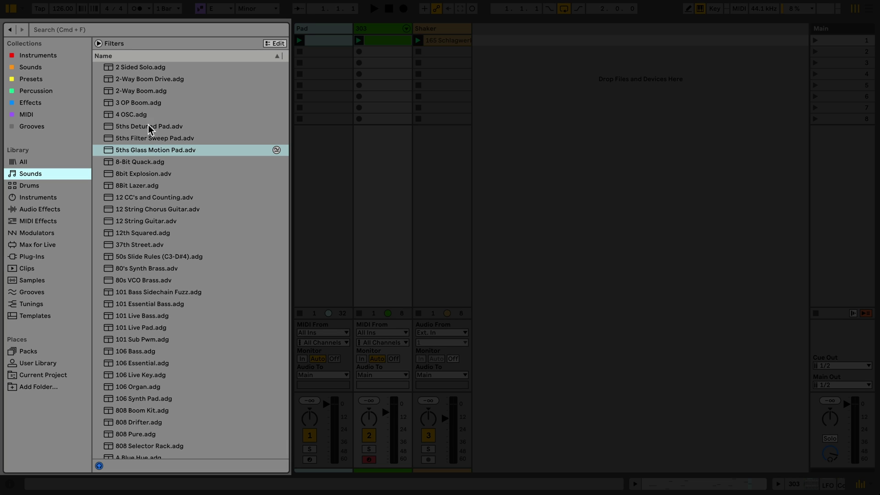
click(99, 44)
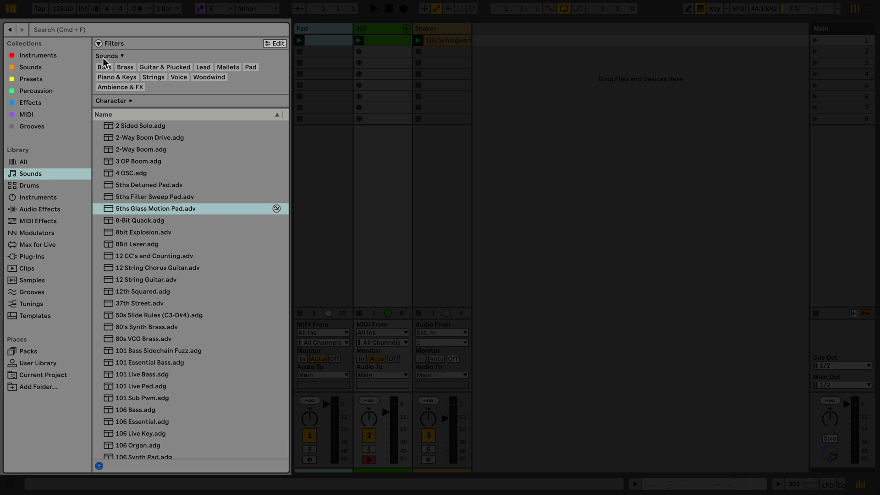
click(104, 67)
click(113, 113)
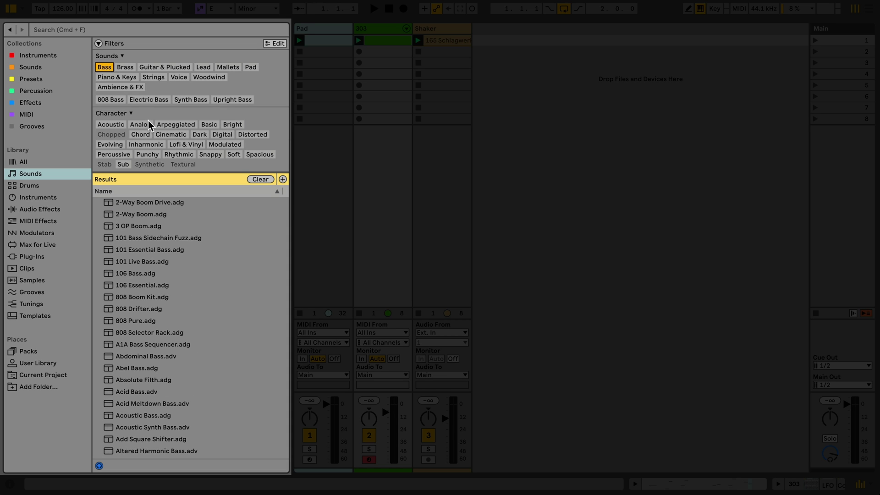
click(140, 124)
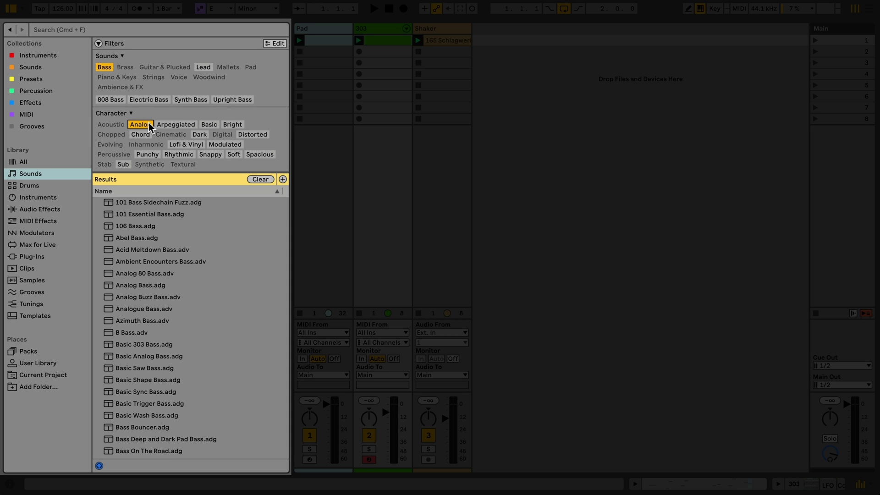
click(260, 180)
click(99, 45)
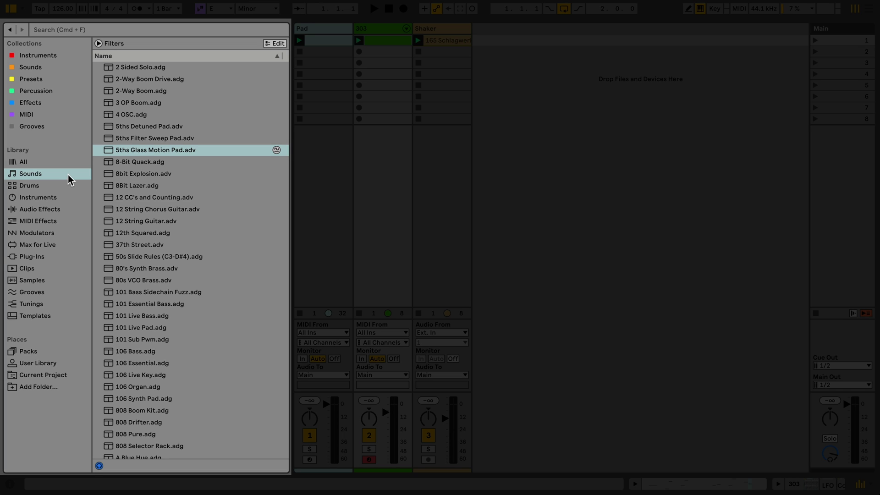
- Browse the Sounds, Drums, Instruments and Audio Effects library categories in turn
click(69, 174)
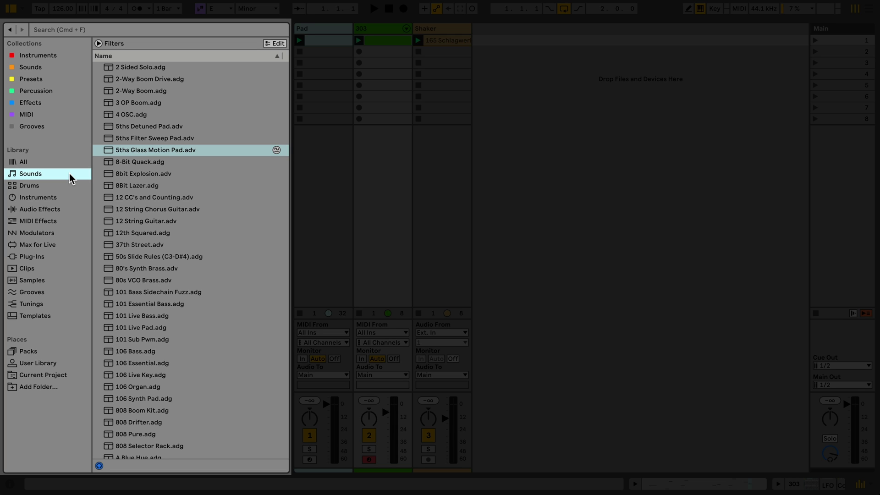
click(69, 185)
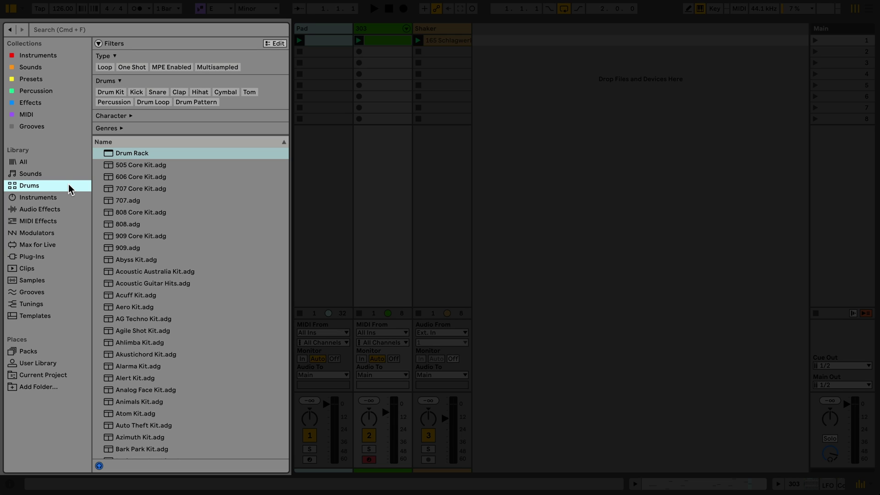
click(68, 198)
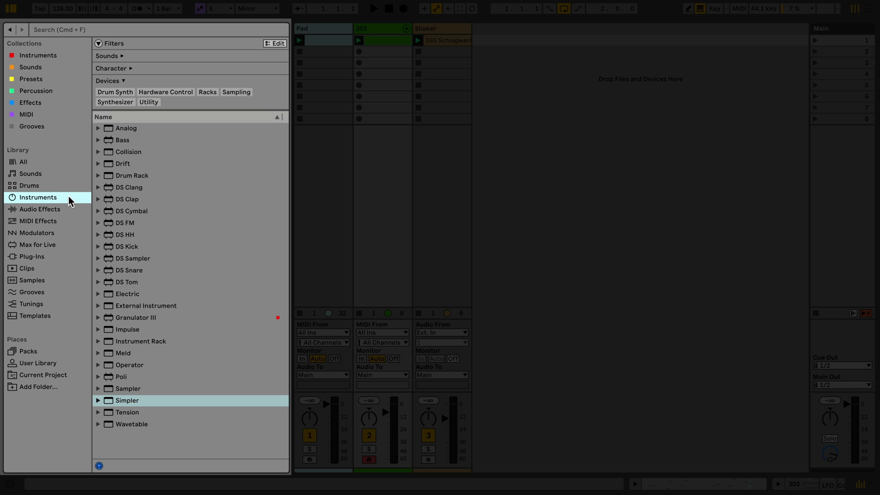
click(70, 209)
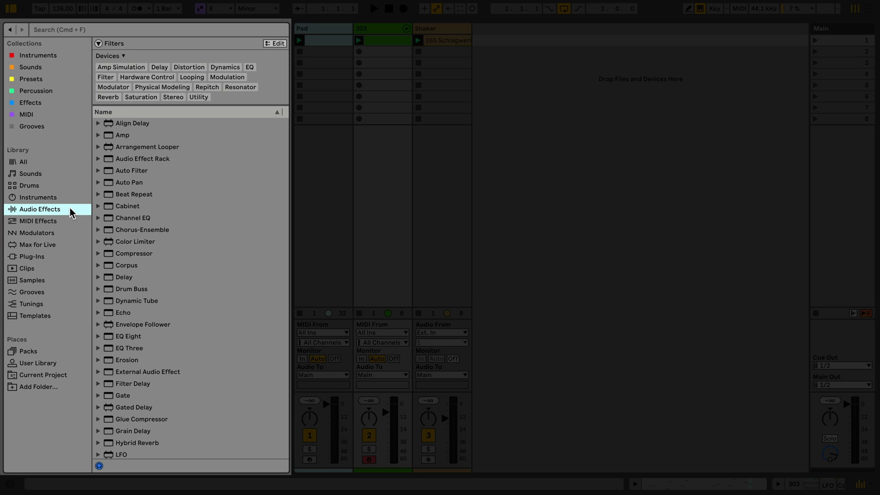
- Browse the MIDI Effects, Modulators and Max for Live categories
click(69, 220)
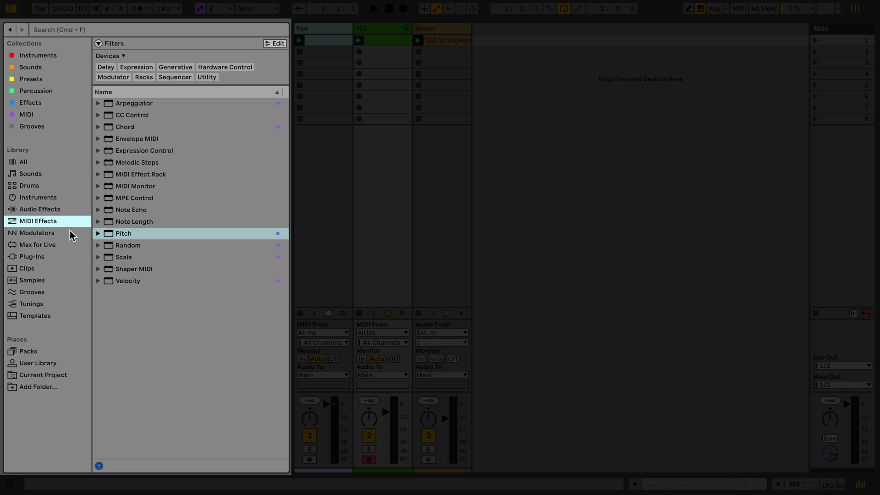
click(69, 234)
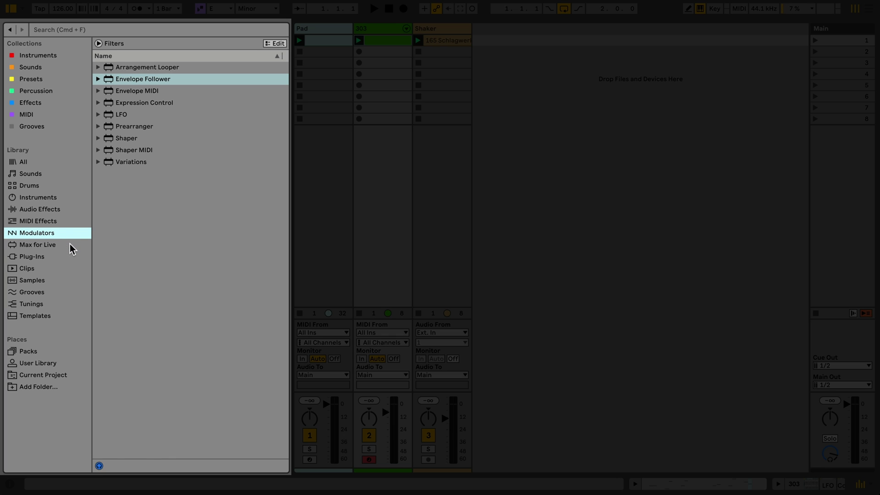
click(70, 245)
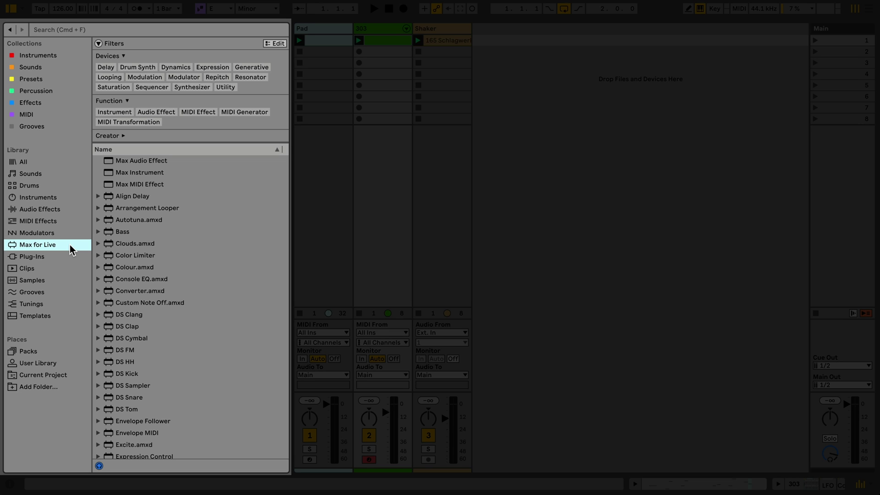
- Browse the Plug-Ins, Clips and Samples library categories
click(66, 258)
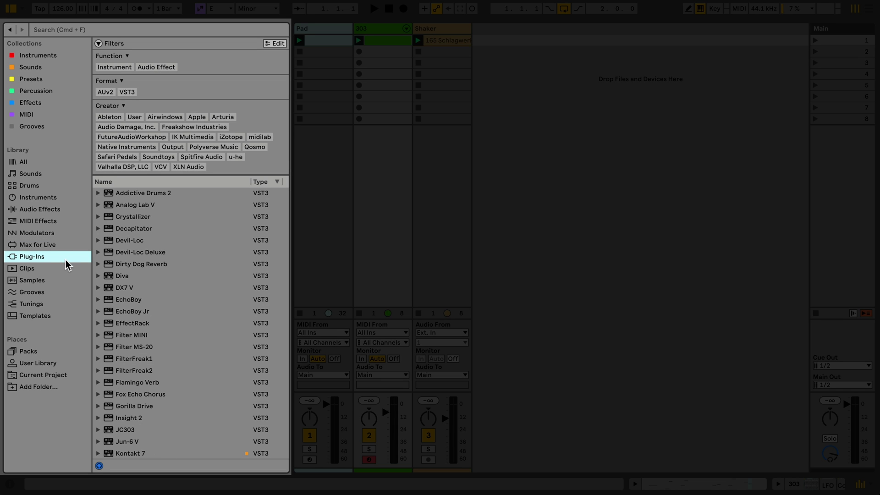
click(63, 267)
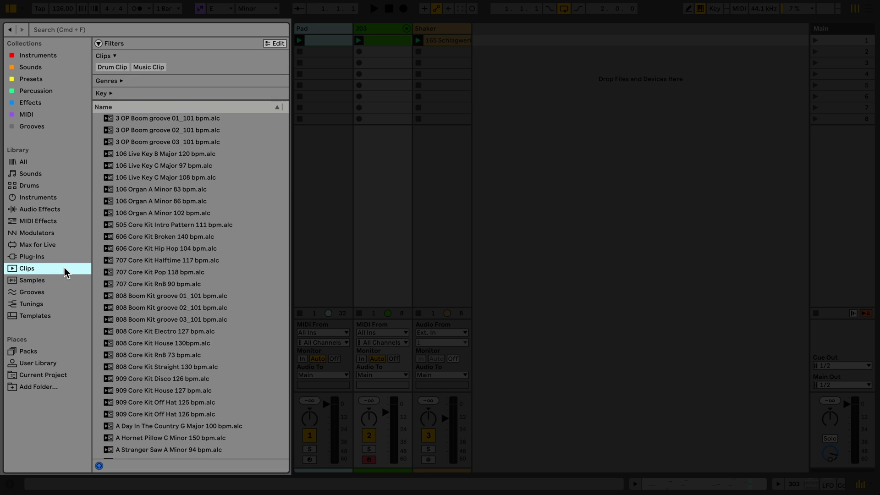
click(63, 280)
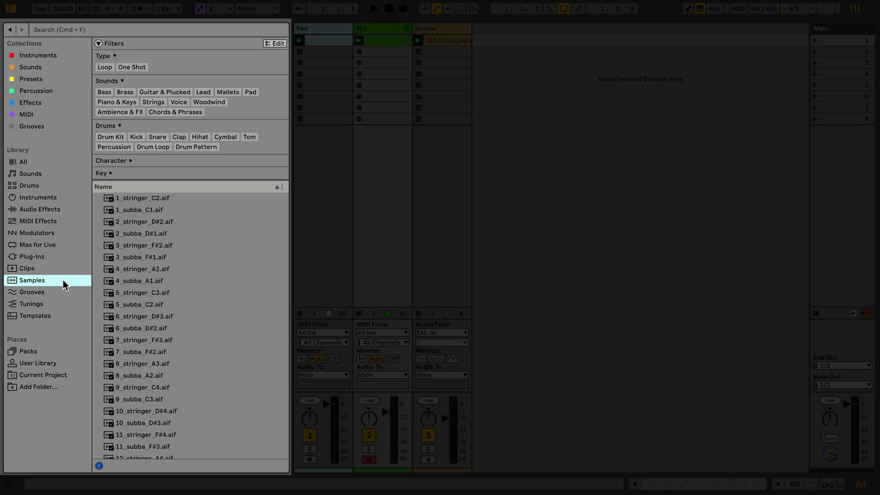
- Browse the Grooves, Tunings and Templates categories
click(63, 292)
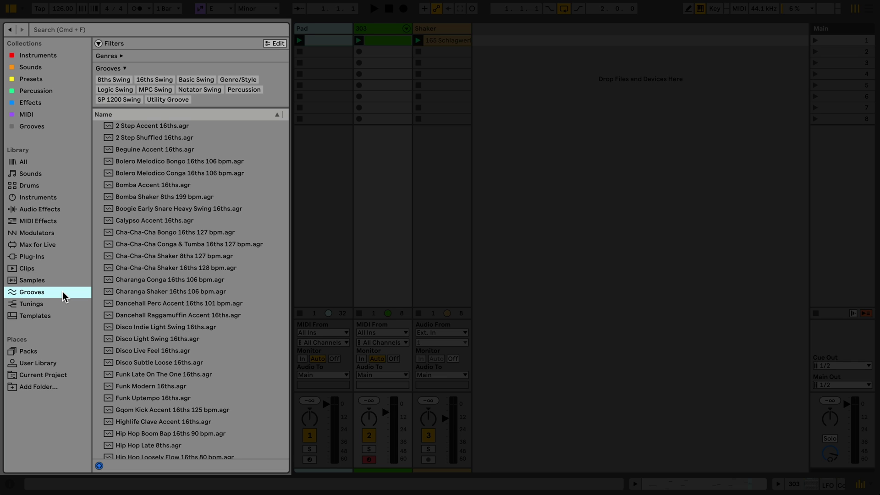
click(64, 304)
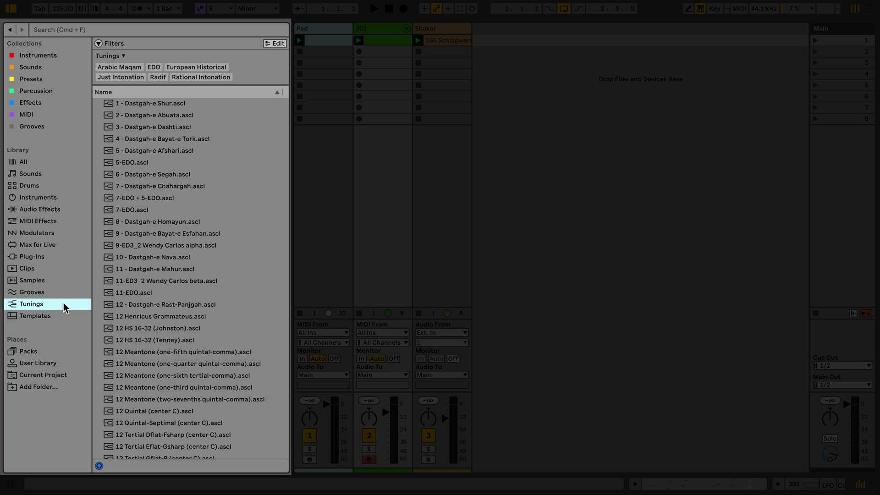
click(63, 315)
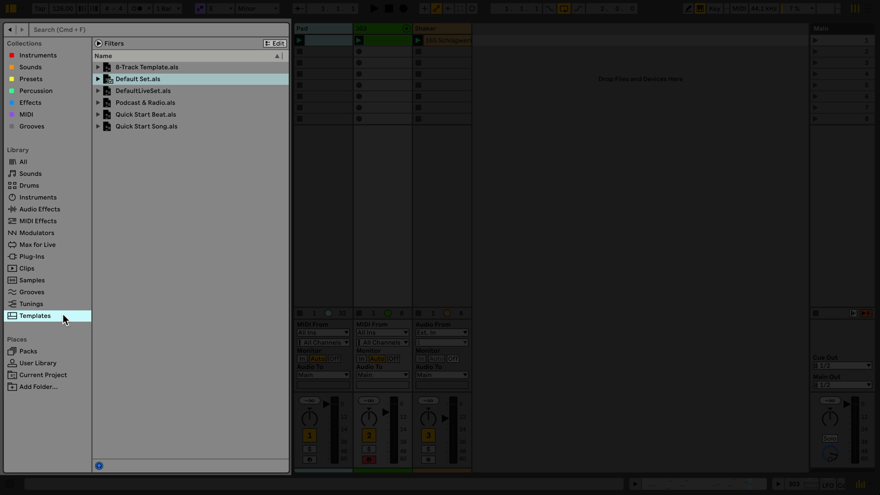
- Browse Packs, expand the available packs and peek at AAS Angelicals' download options
click(51, 351)
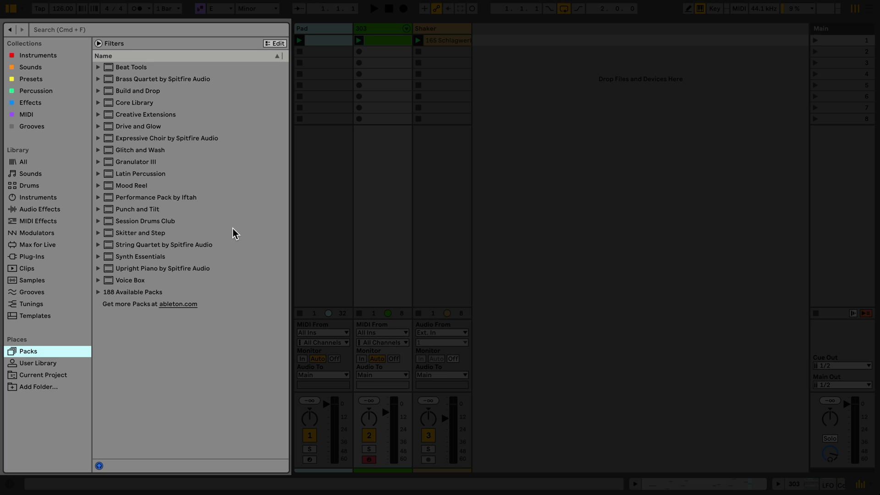
click(98, 292)
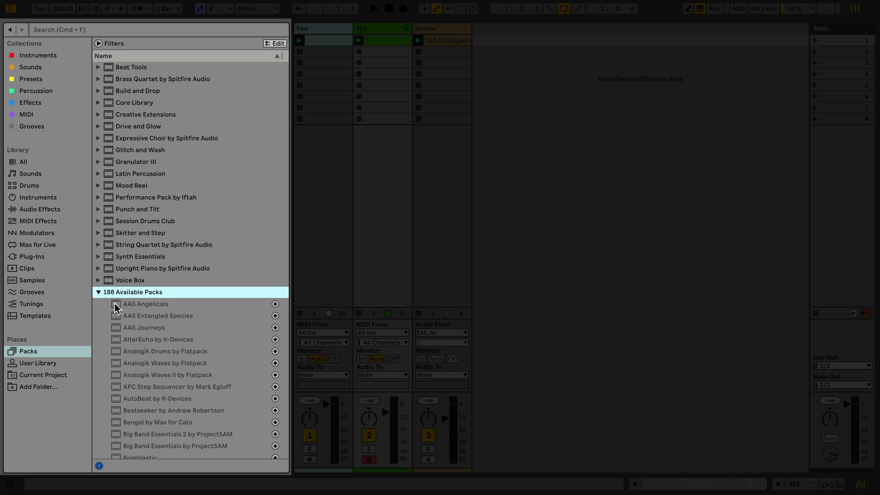
right_click(135, 305)
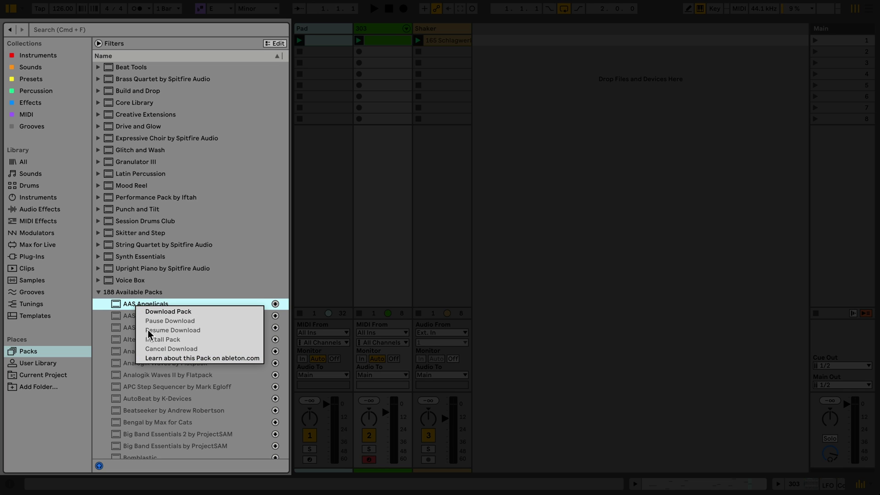
click(129, 308)
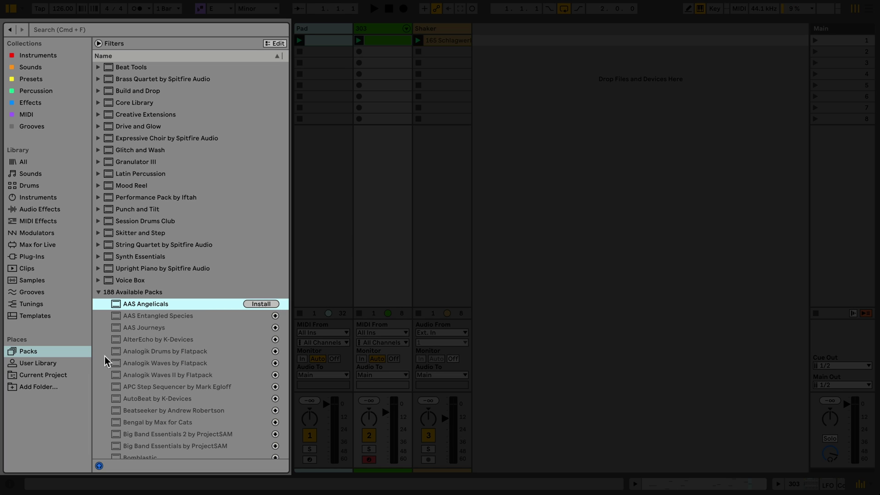
- Show the User Library folders under Places
click(71, 363)
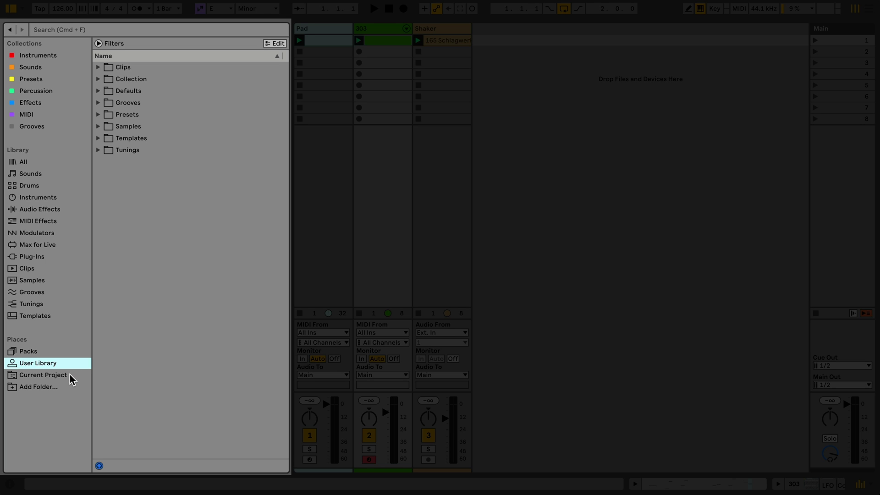
- View Current Project, add the Samples folder as a browser place and show its contents
click(70, 374)
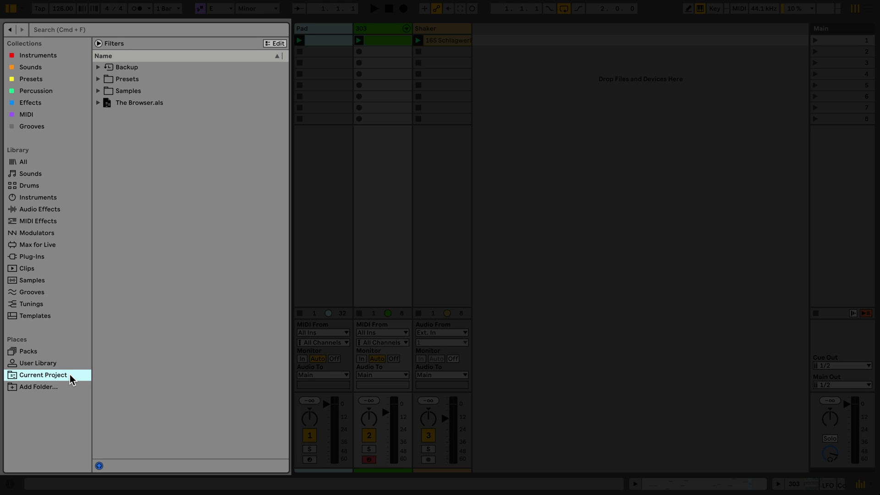
click(47, 387)
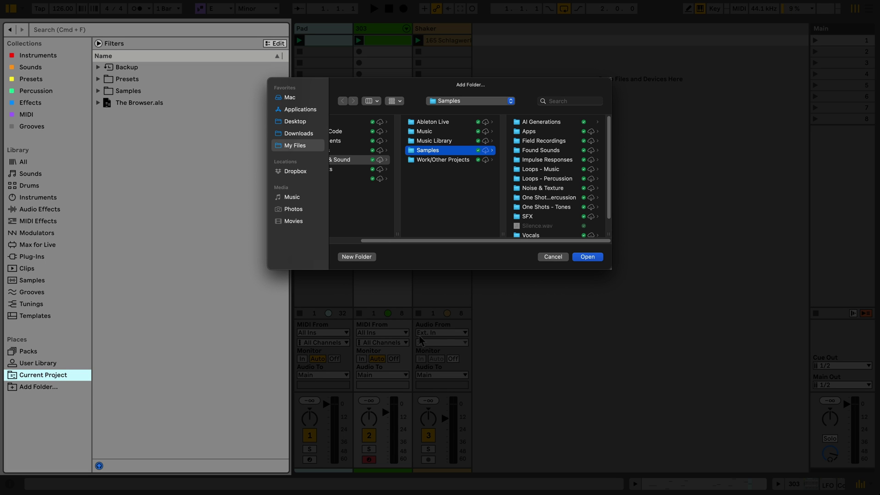
click(589, 256)
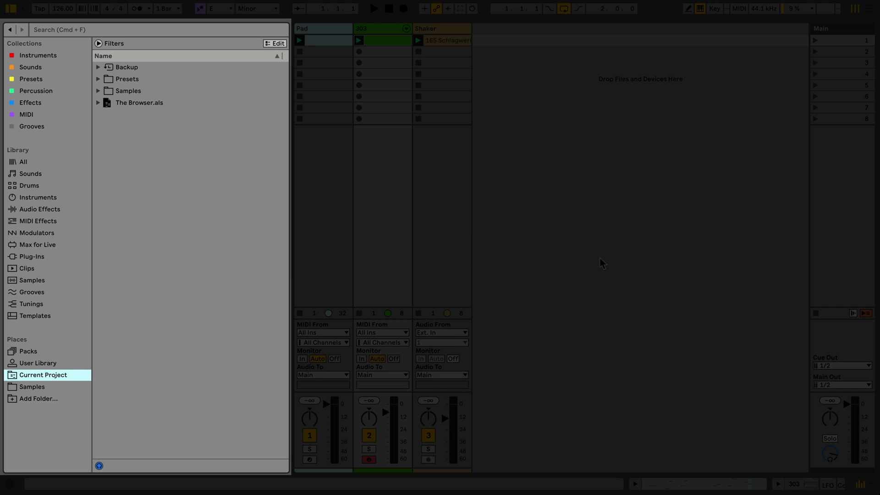
click(76, 386)
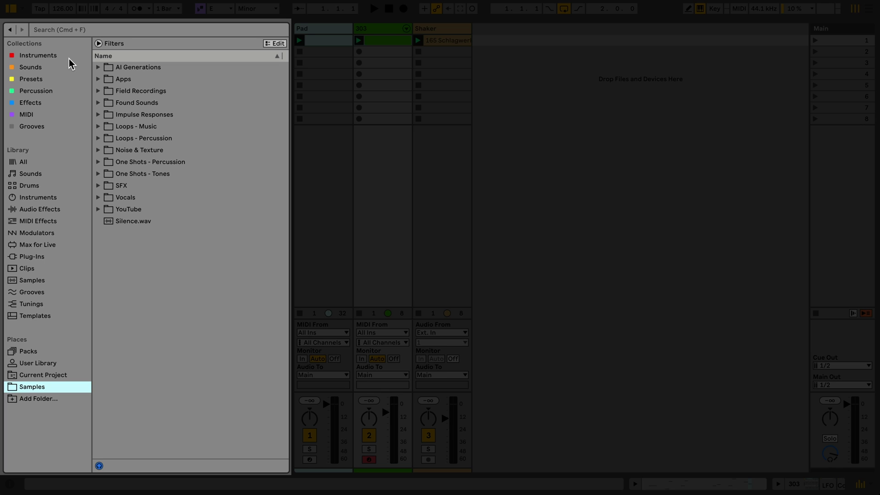
- Tag Found Sounds with the Sounds collection colour, view the collection, then remove the tag
right_click(130, 103)
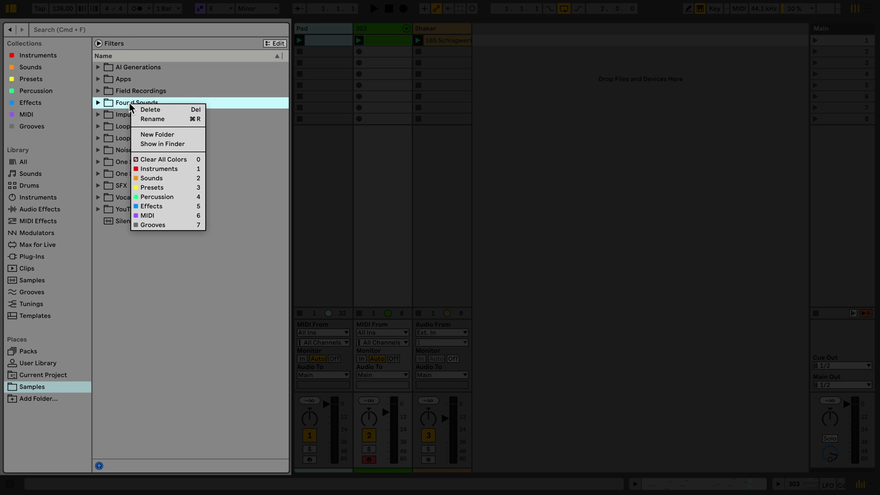
click(169, 178)
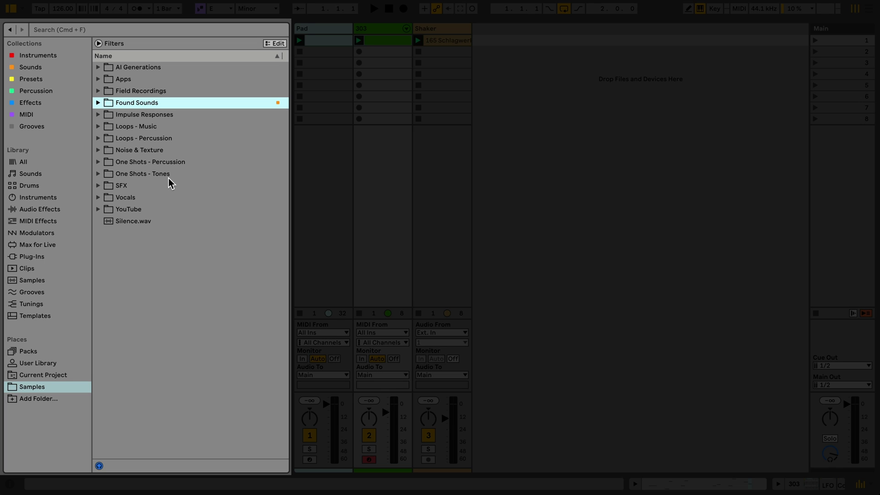
click(52, 68)
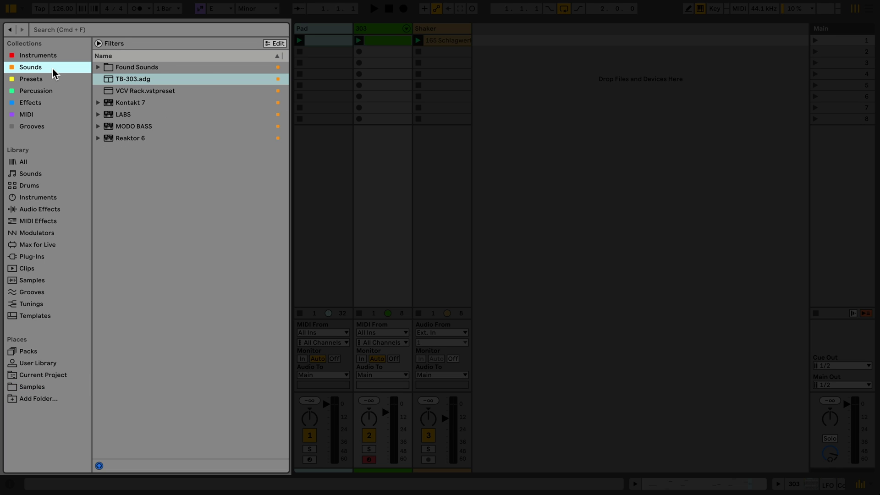
click(153, 68)
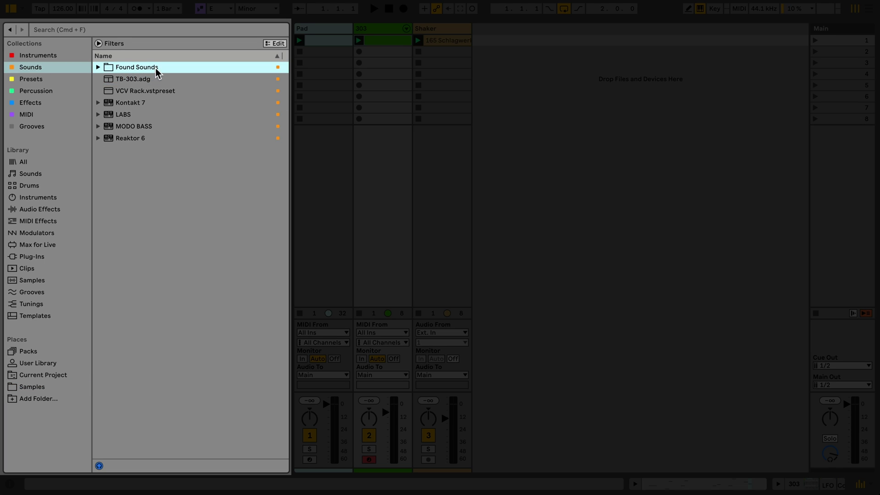
right_click(156, 70)
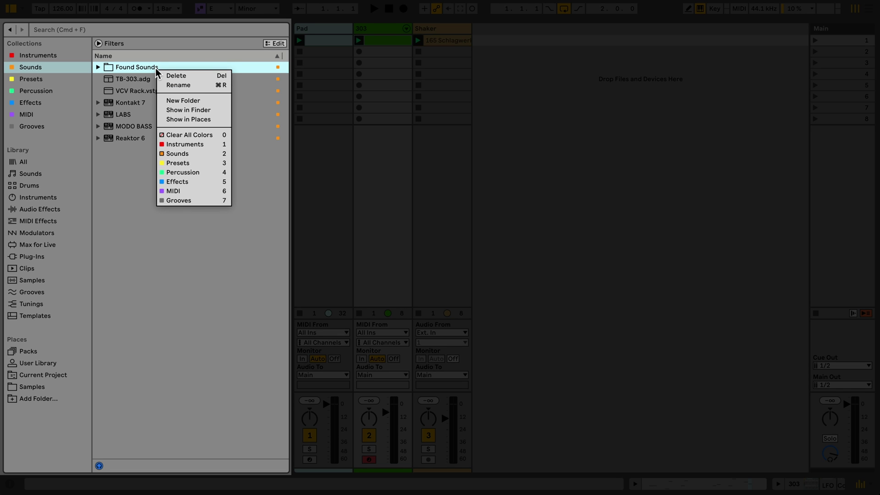
click(195, 153)
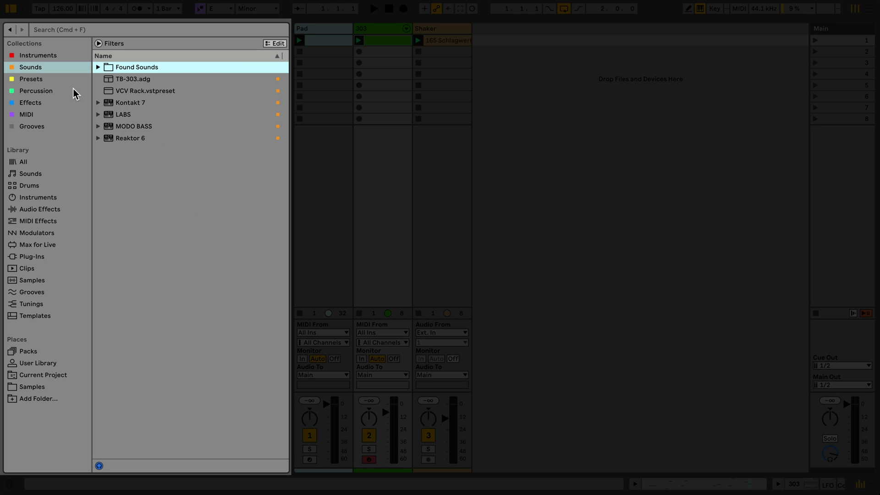
right_click(63, 70)
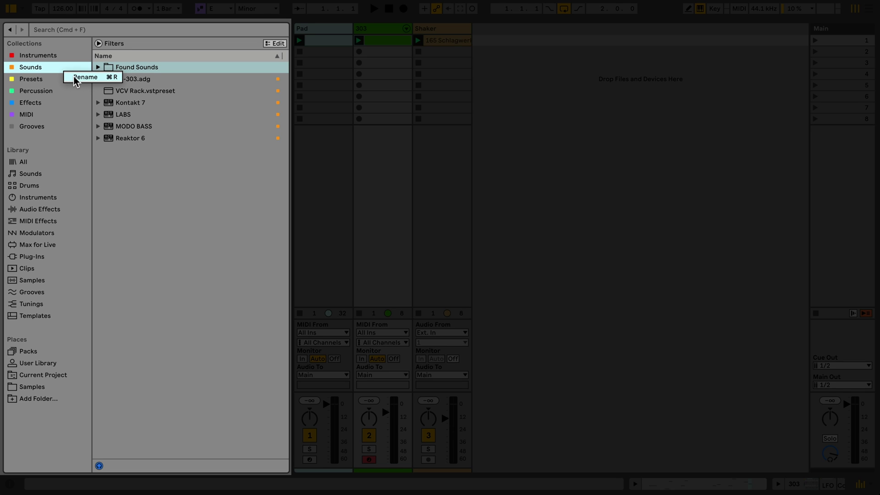
key(Escape)
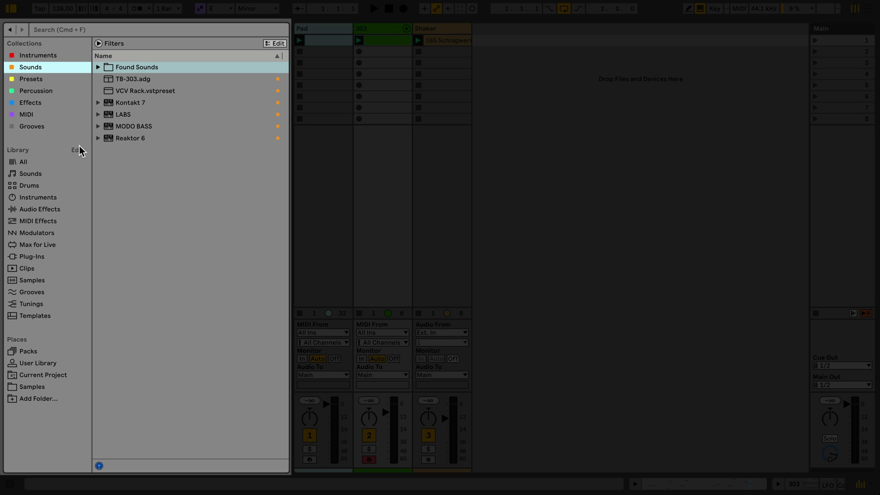
- Hide and restore Sounds and Drums in the Library list, then browse all Sounds
mouse_move(48, 150)
click(77, 150)
click(82, 173)
click(83, 185)
click(77, 150)
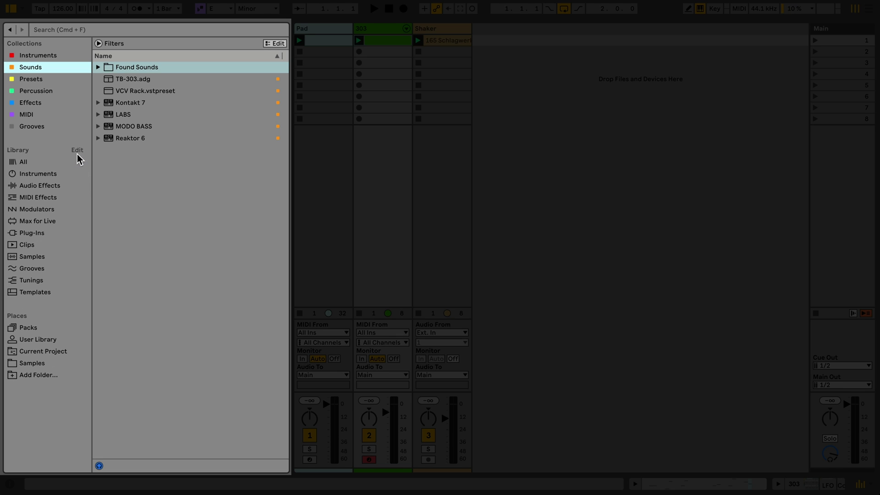
click(77, 150)
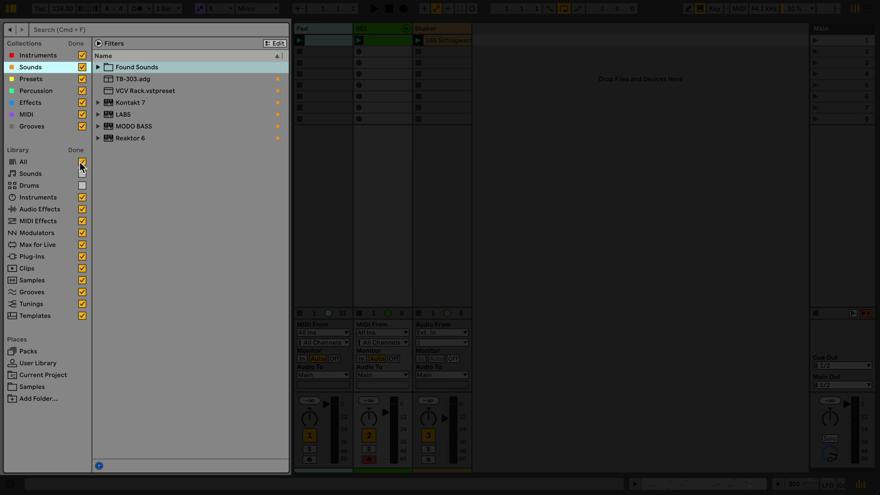
click(82, 173)
click(76, 151)
click(61, 177)
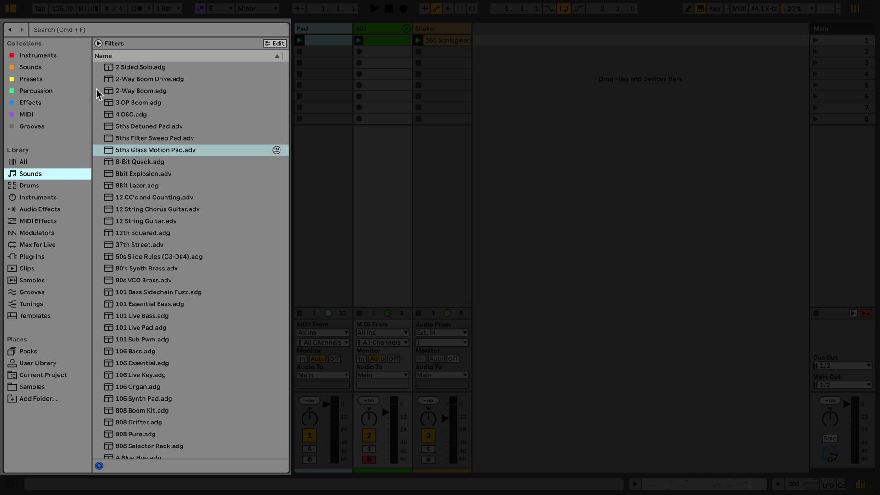
- Reveal the Sounds filter tags, add the Type filter group and hide it again
click(99, 44)
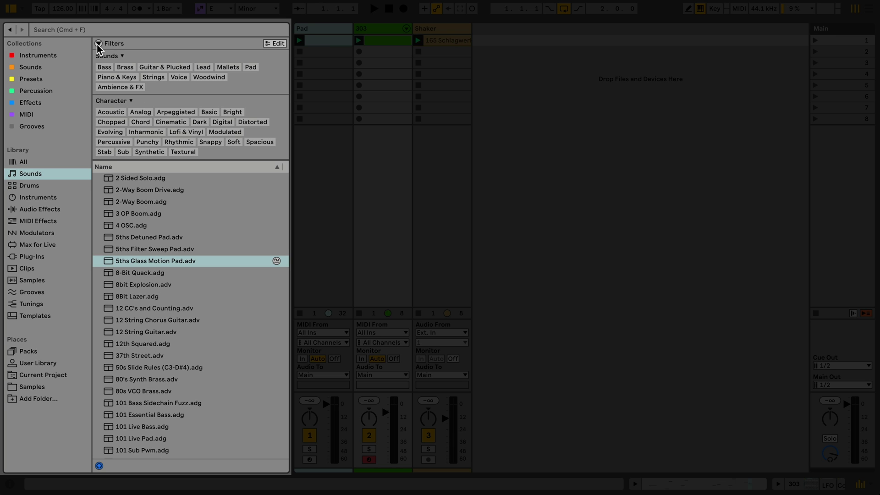
right_click(141, 42)
click(172, 61)
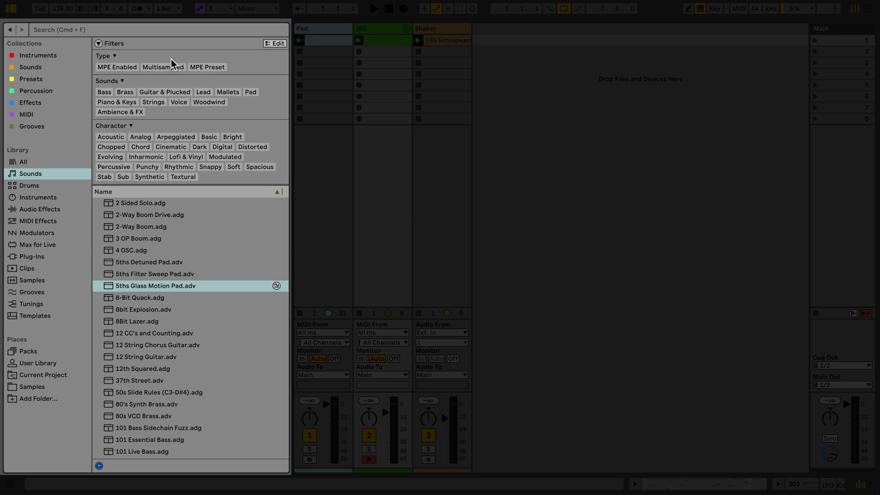
right_click(169, 56)
click(189, 61)
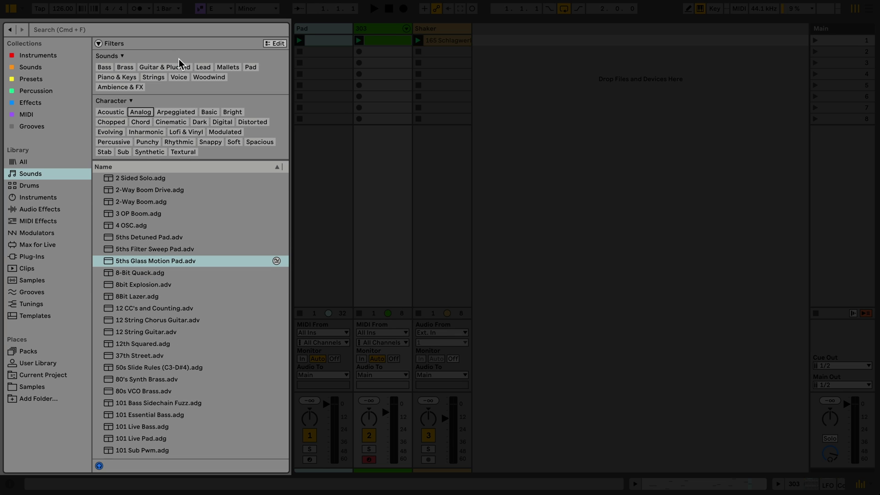
- Filter Sounds to Bass presets with Analog and Punchy character
click(111, 67)
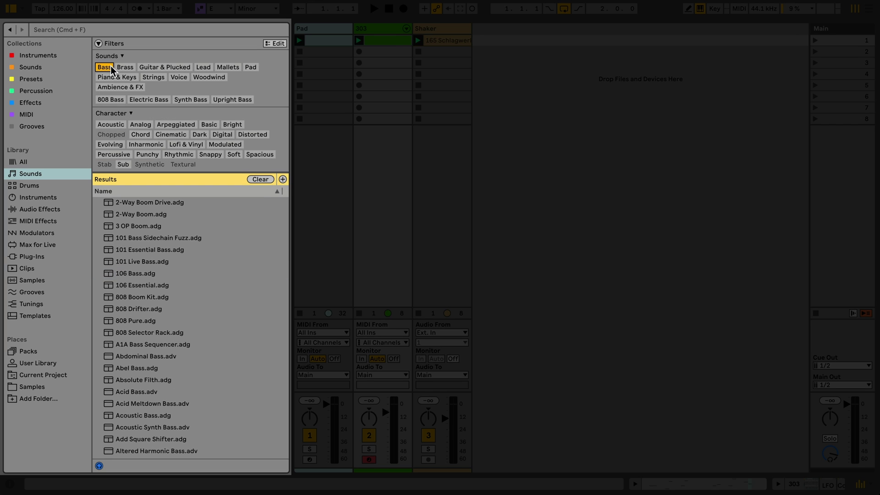
click(141, 125)
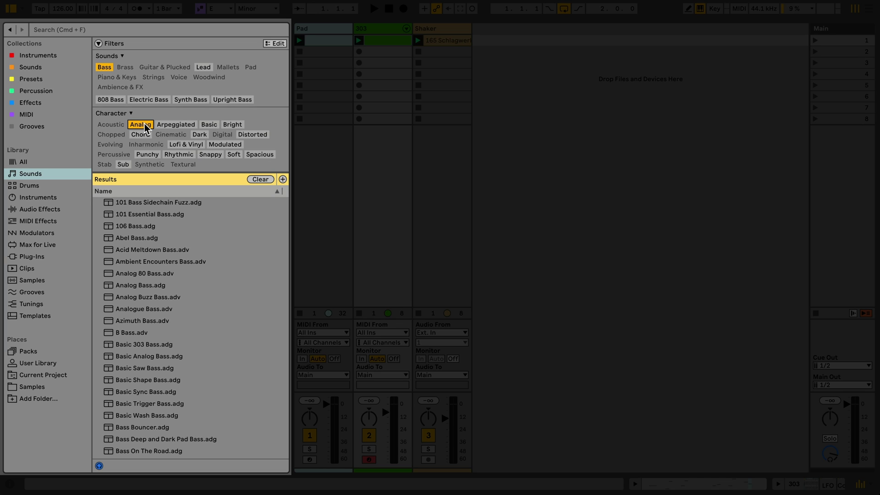
click(148, 154)
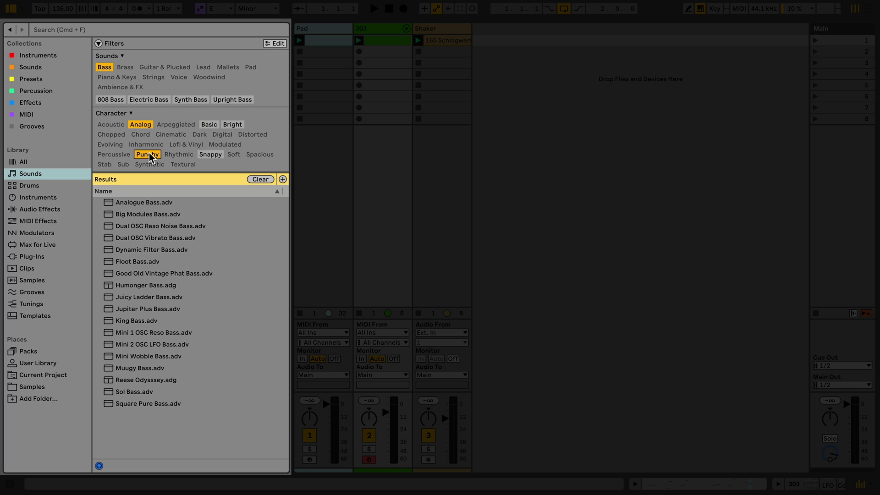
- Save the filter as an Analog Punchy Bass sidebar label, then remove it
click(282, 179)
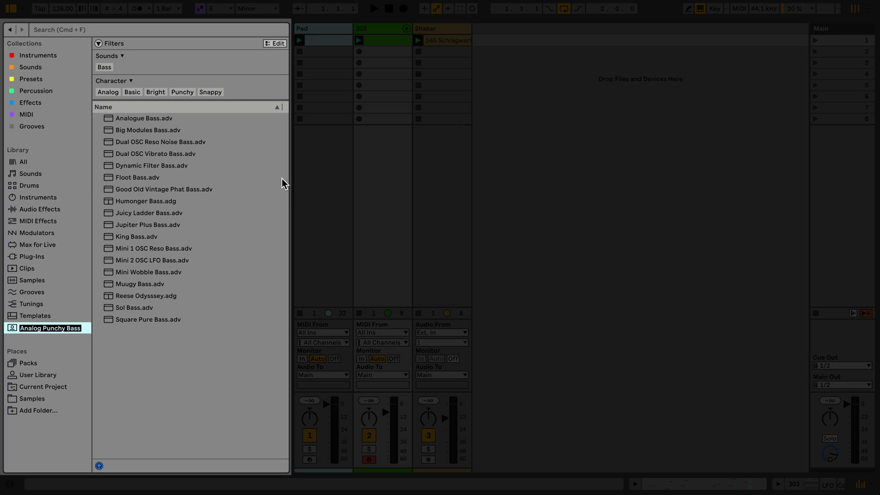
key(Return)
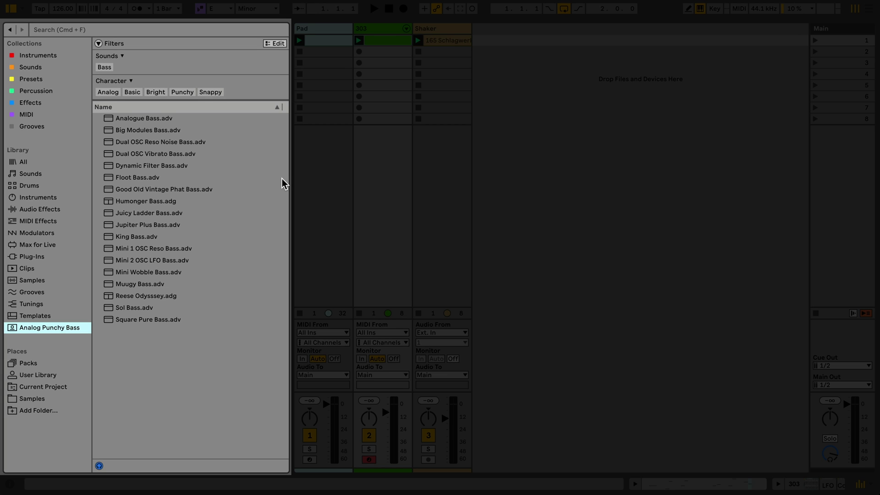
right_click(59, 328)
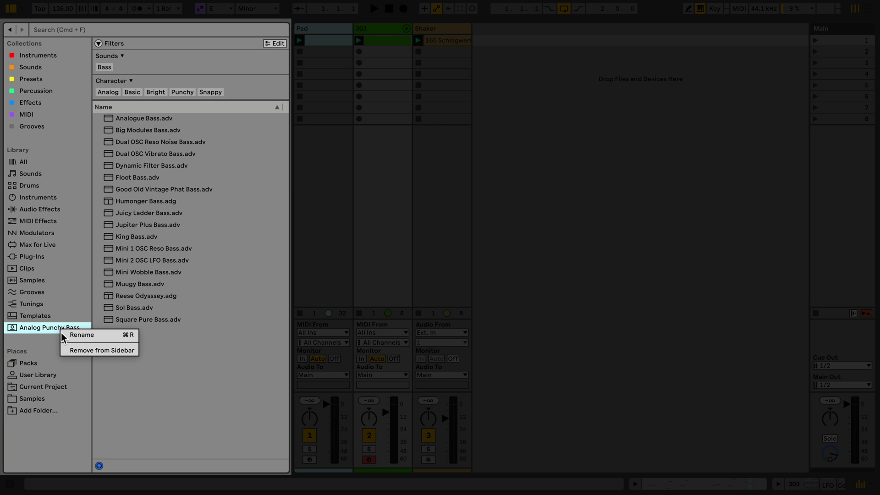
click(81, 350)
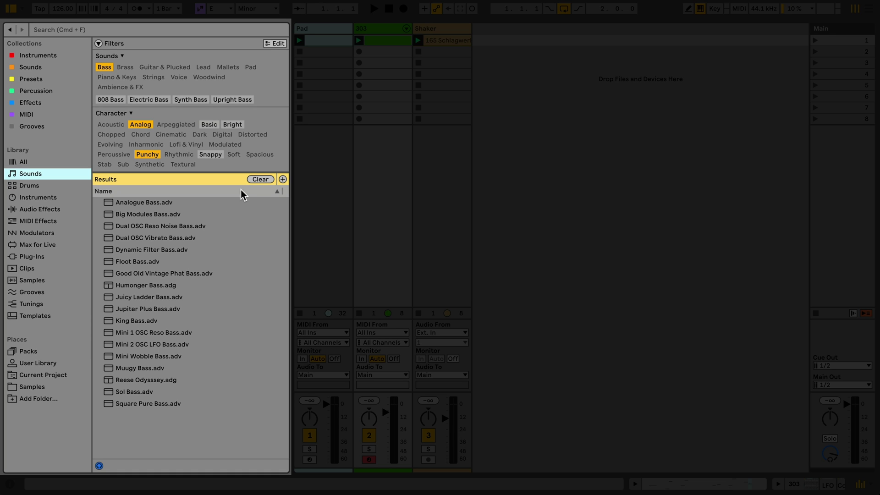
- Clear the selected filter tags and bring up the tag editor
click(260, 179)
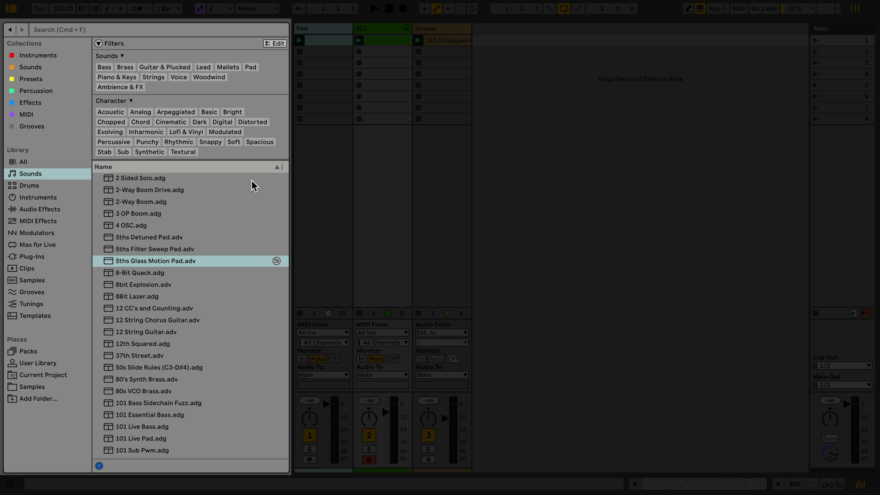
click(274, 44)
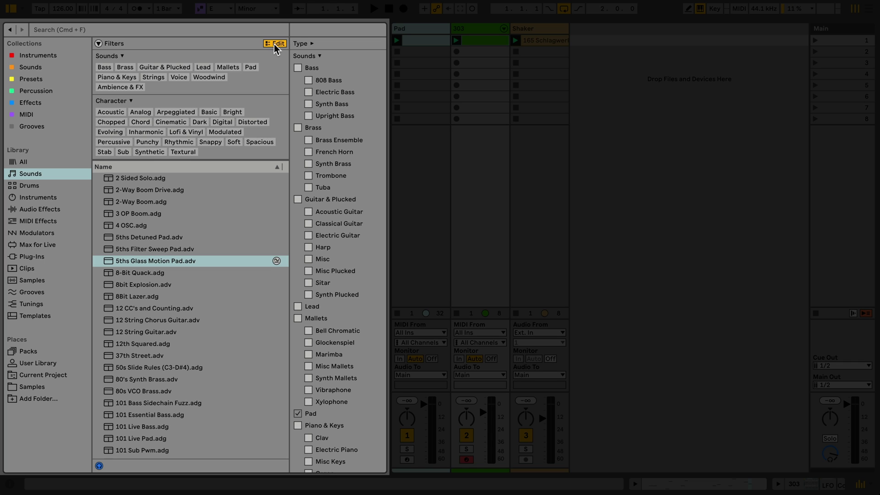
- Select 5ths Glass Motion Pad and collapse/expand the Sounds and Character tag groups
click(209, 261)
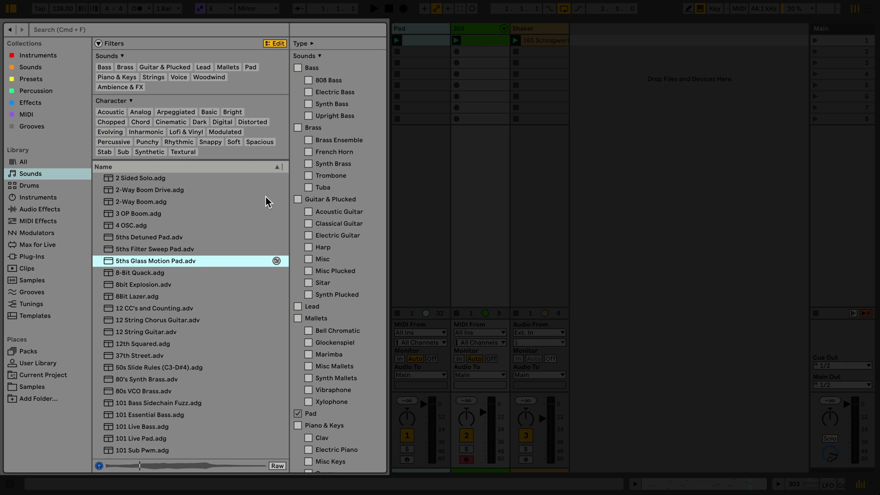
click(313, 57)
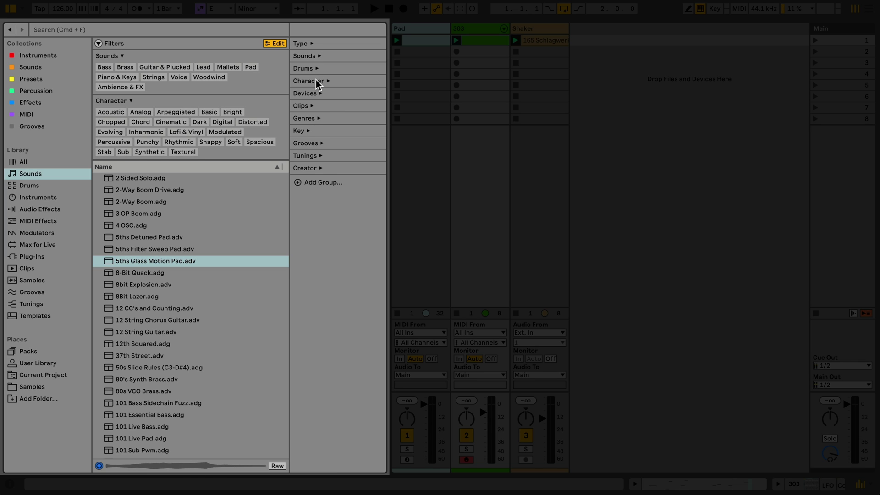
click(315, 81)
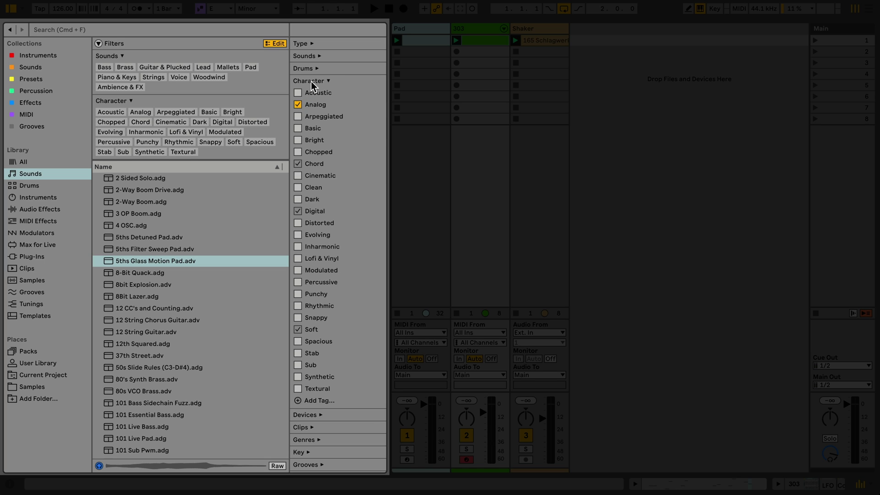
click(312, 82)
- Create My Custom Group with a new tag, then delete the group
click(318, 184)
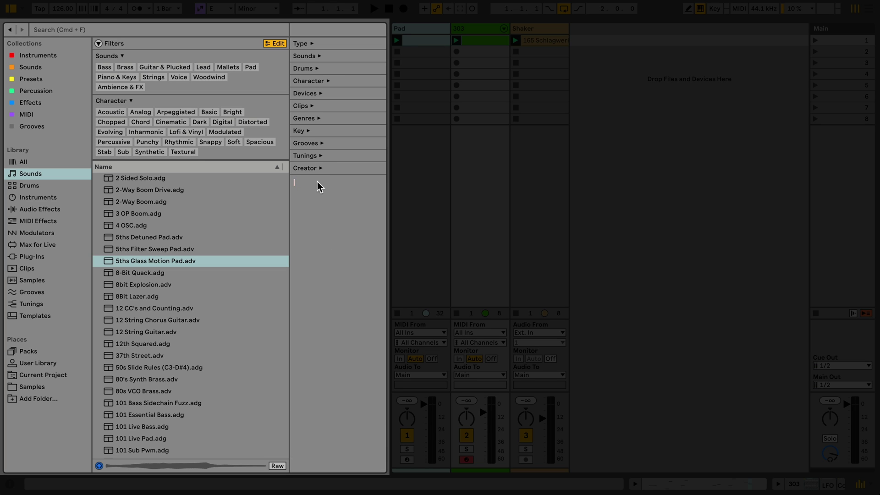
text(My Custom Group)
key(Return)
key(Return)
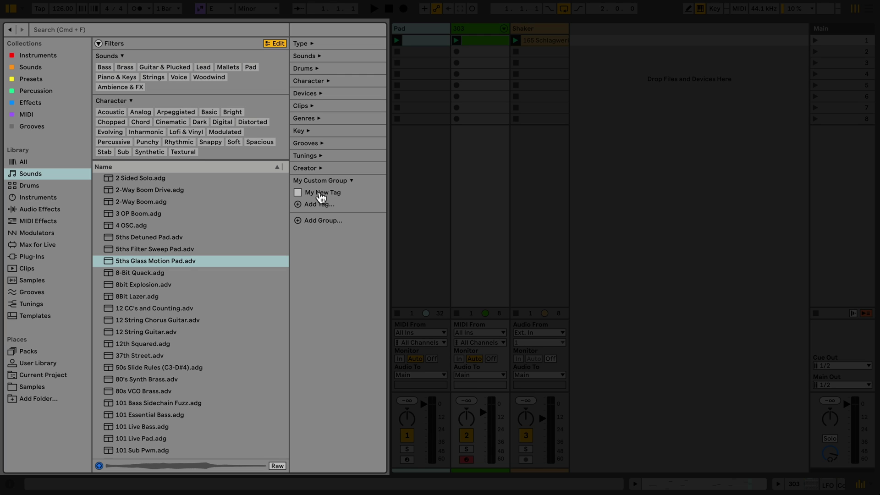
right_click(320, 182)
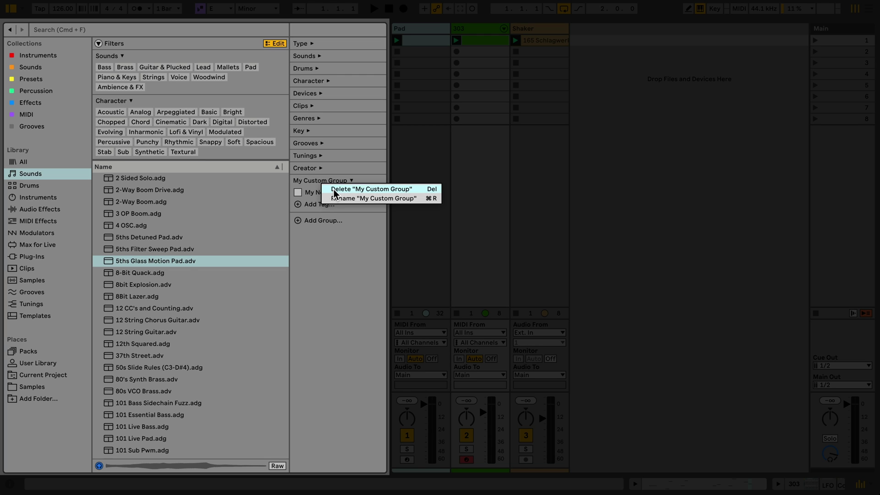
click(333, 190)
click(570, 294)
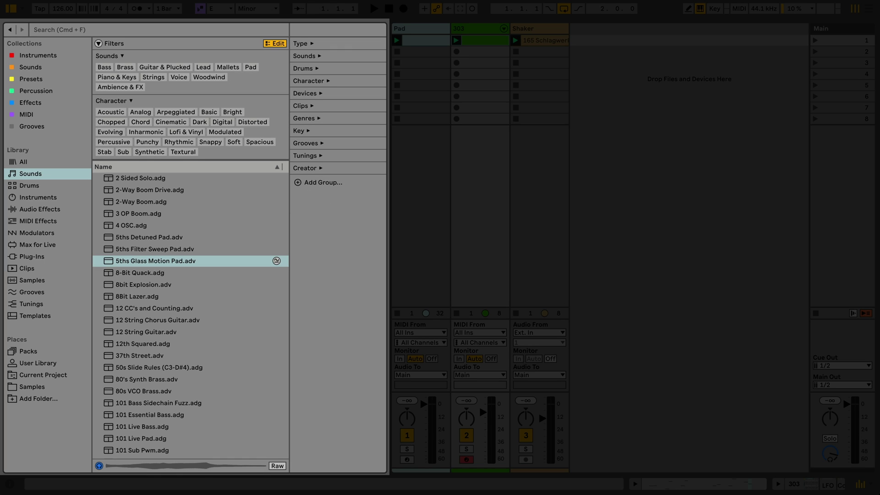
- Search Sounds for 'Deep bass', then replace it with the #Bass tag filter
click(147, 30)
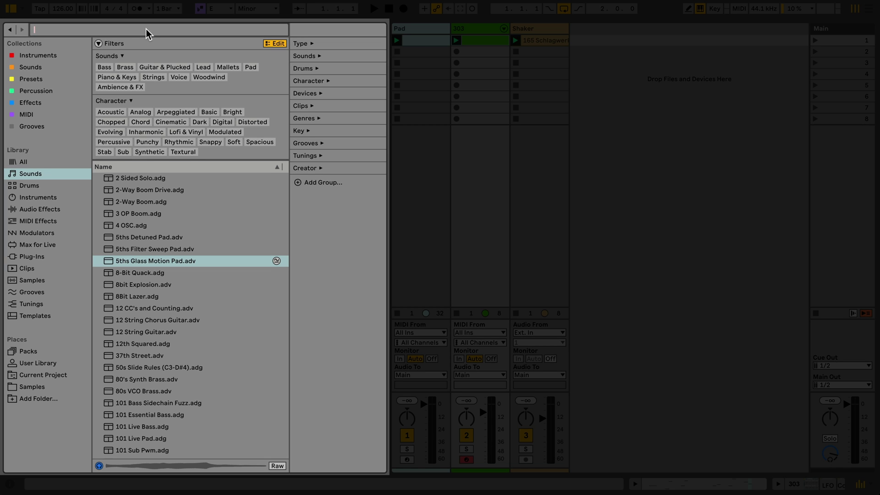
text(Deep bass)
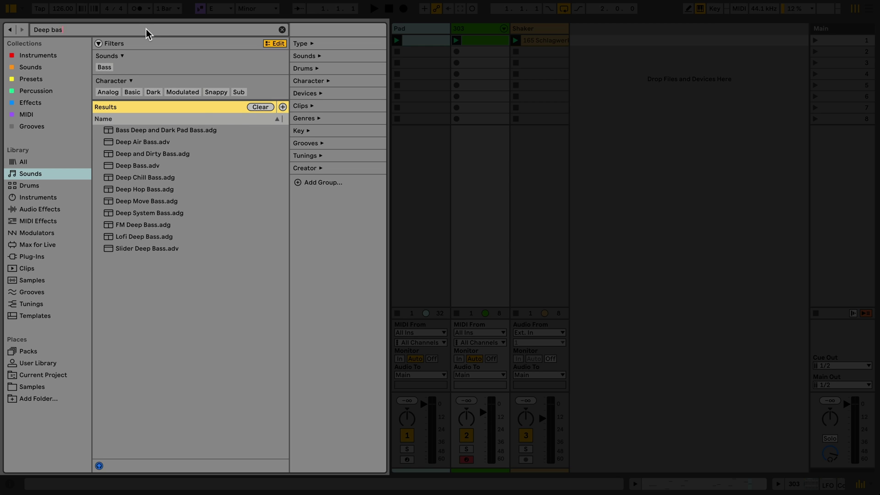
key(ctrl+a)
text(#Bass)
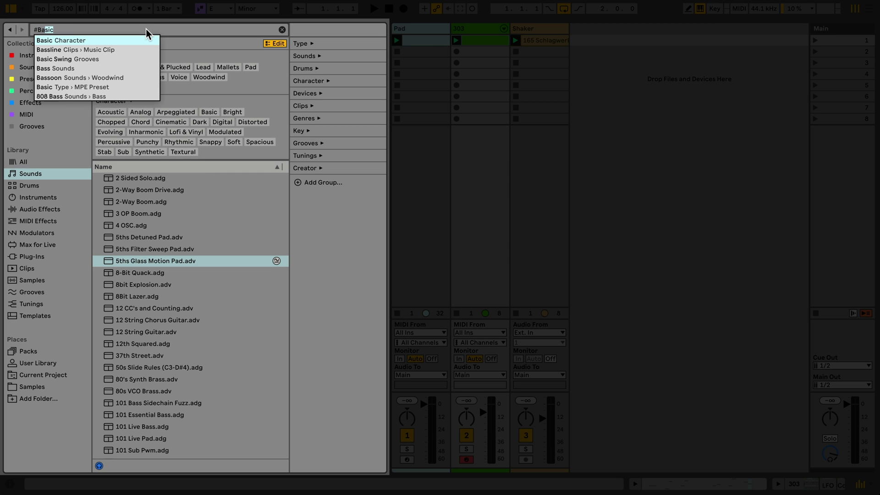
key(Down)
key(Return)
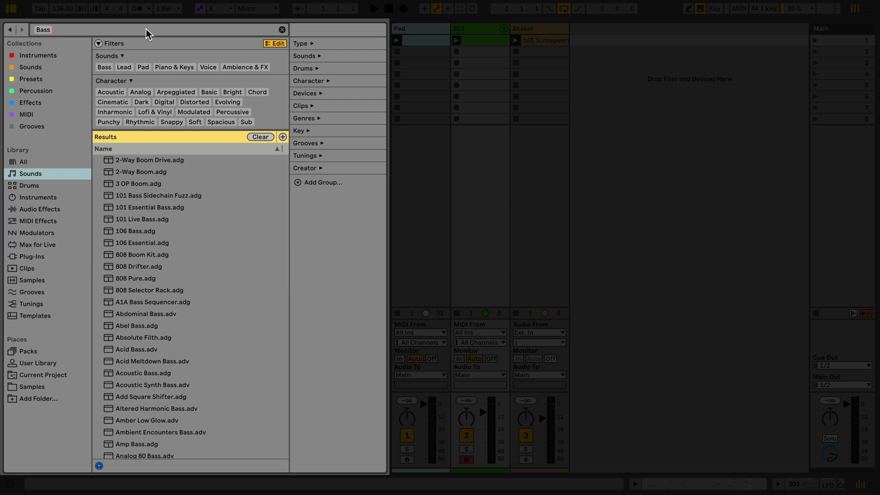
- Step back through browsing history to the earlier Samples folder view
click(14, 32)
click(13, 30)
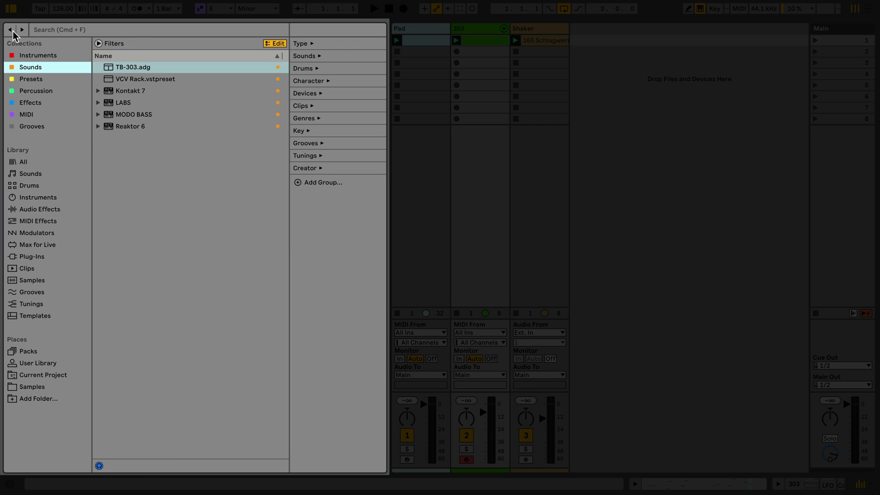
click(14, 31)
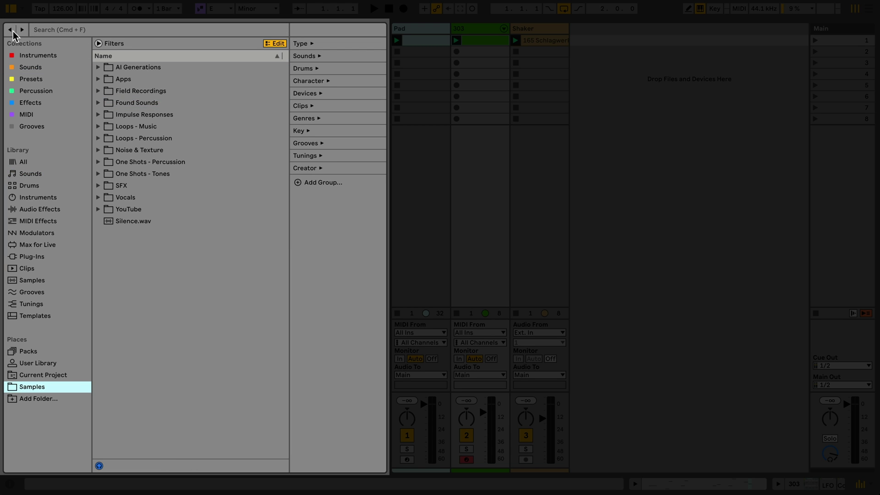
- Step forward through history to return to the Bass tag search results
click(24, 31)
click(23, 31)
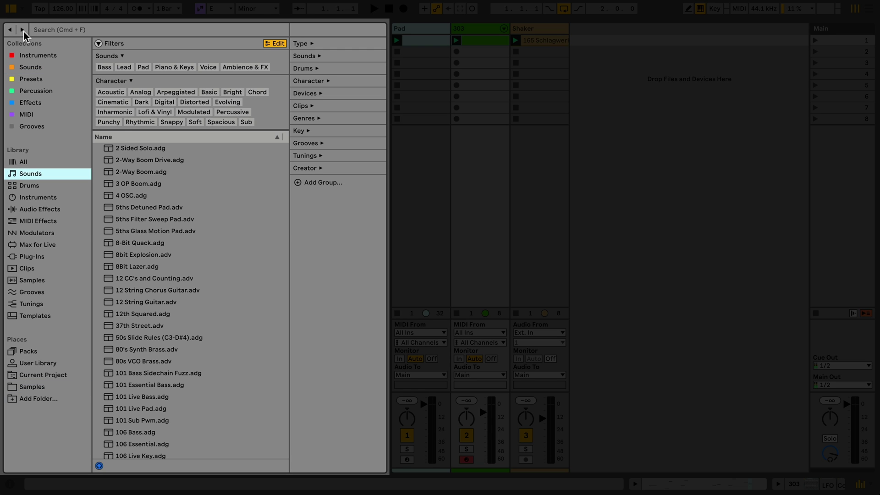
click(23, 31)
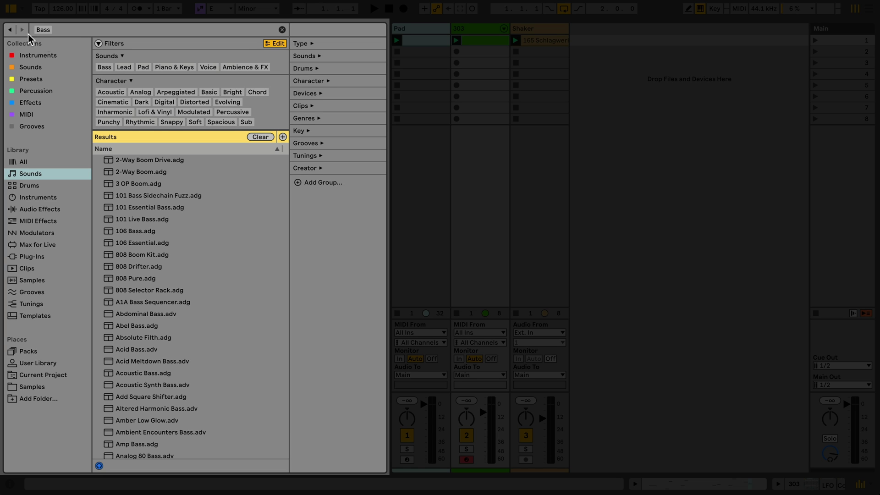
- Clear the Bass search and filter the Samples library to drum loops
click(284, 31)
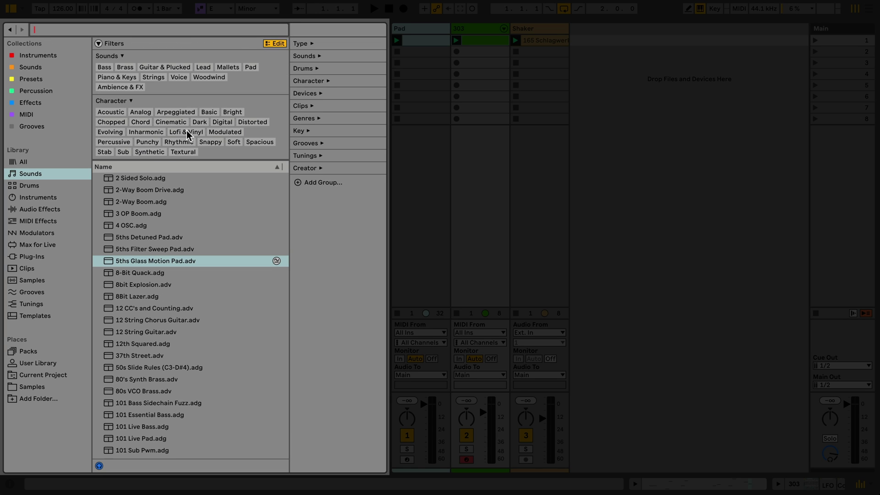
click(37, 280)
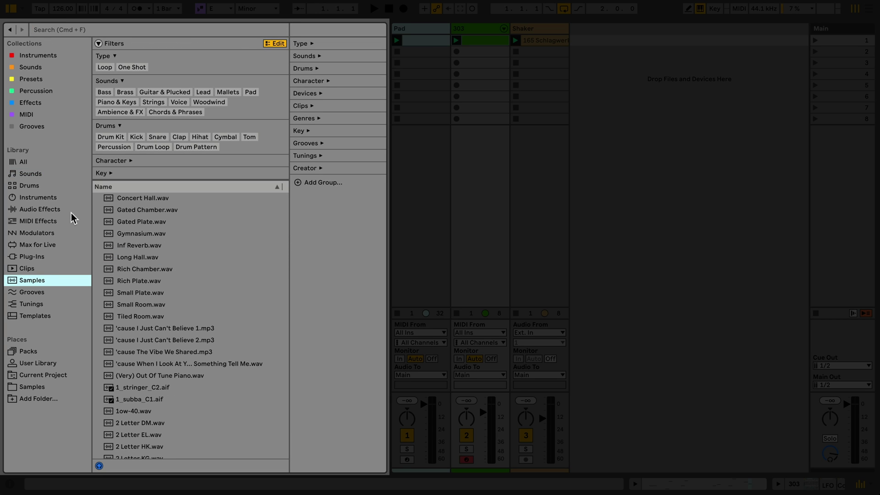
click(110, 68)
click(155, 147)
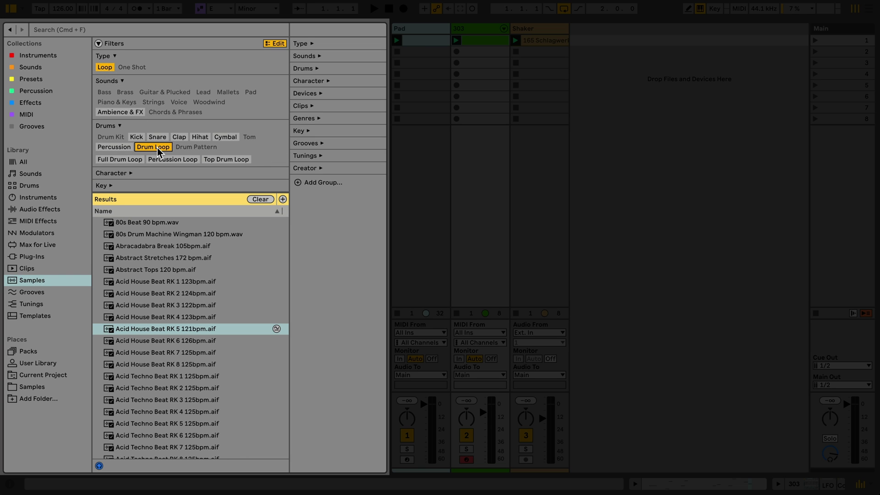
- Preview the Acid House Beat RK 3 and RK 5 drum loops
click(194, 305)
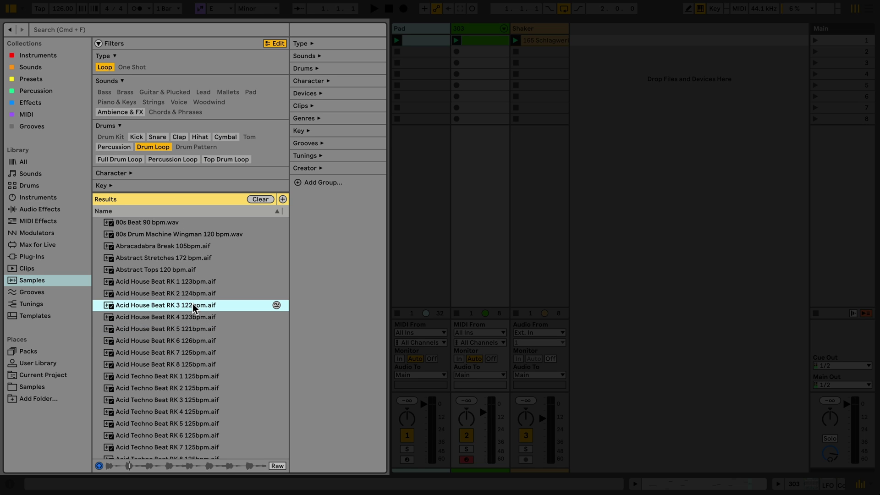
click(198, 328)
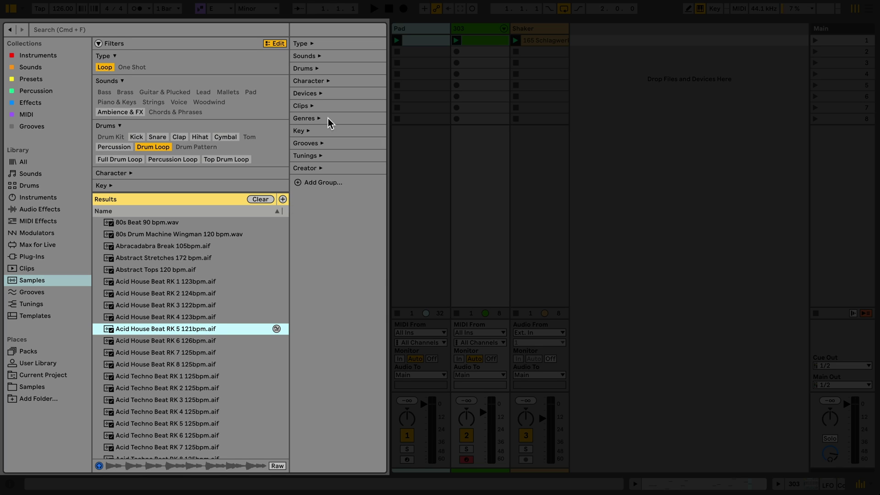
- Play the song and audition Acid House Beat RK 5 over it at about -11.5 dB preview volume
click(375, 10)
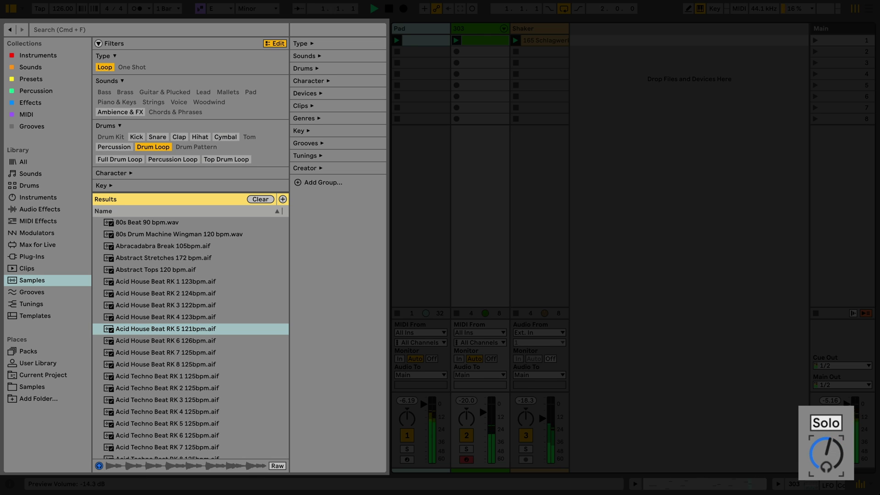
click(214, 331)
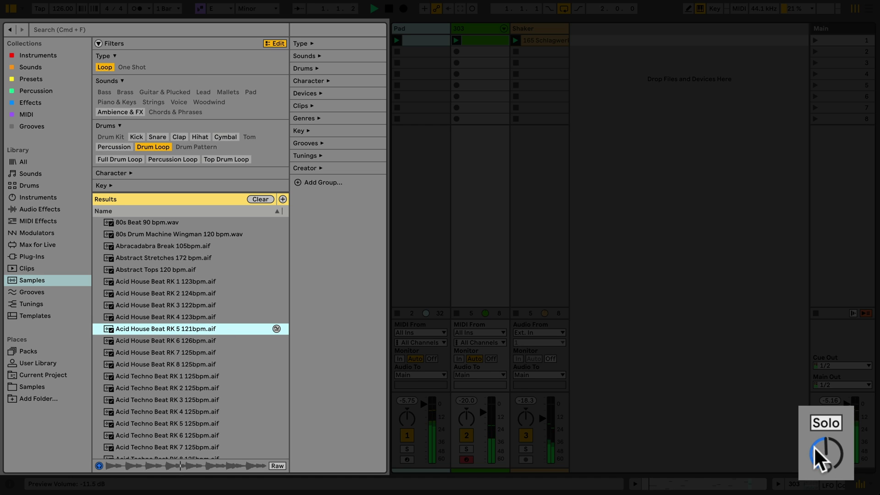
drag(825, 450, 833, 455)
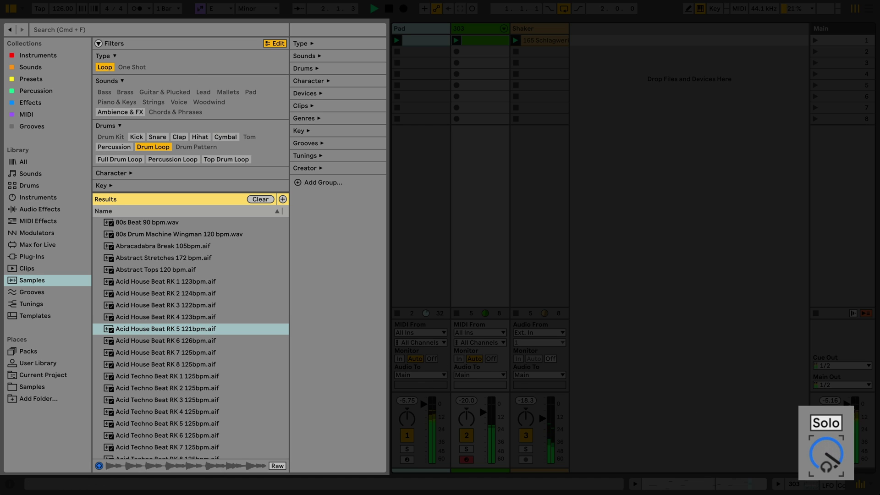
click(187, 330)
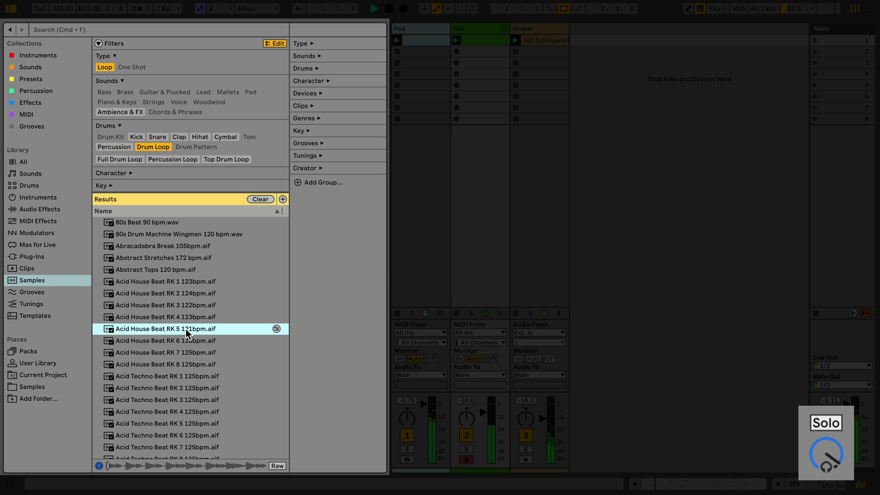